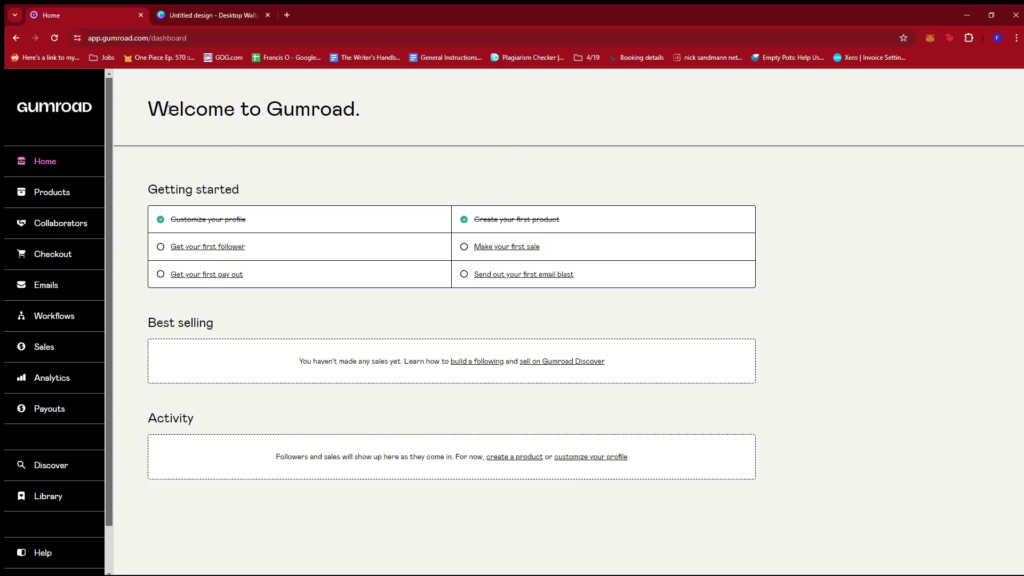
Step: Return to the Canva design, clear the watermark search and view the Pink Beige template's details
left_click(214, 16)
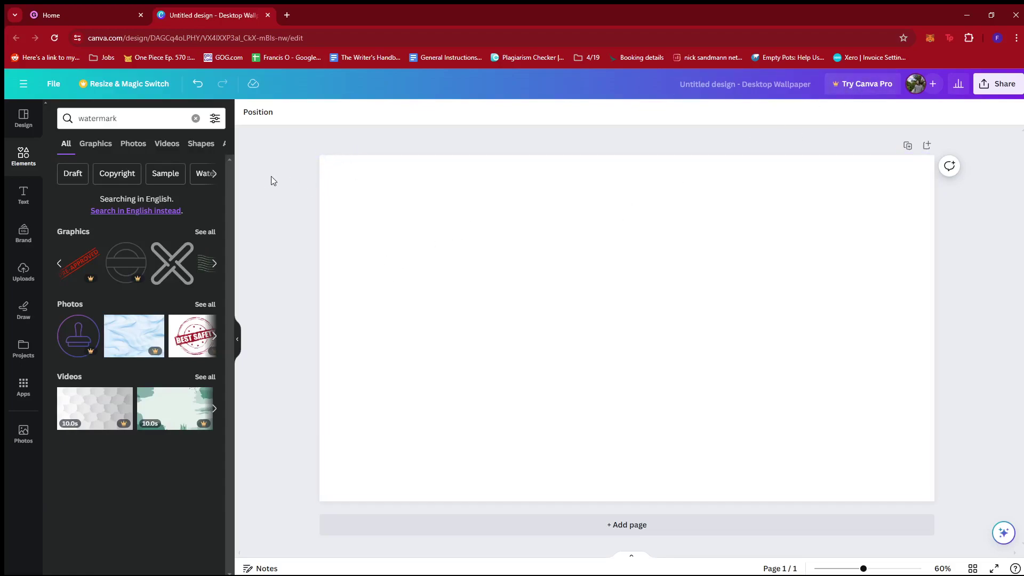
left_click(195, 120)
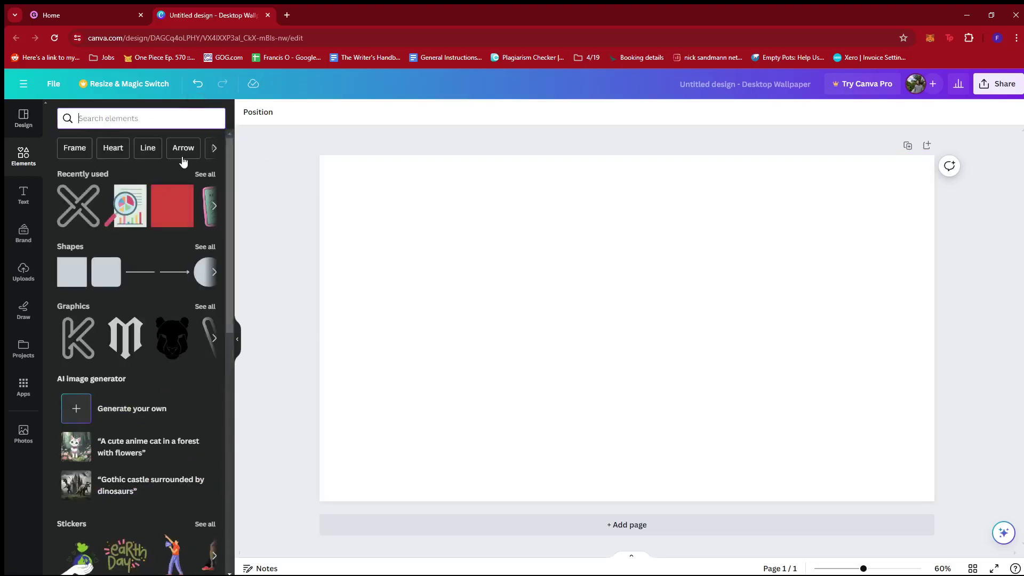
left_click(23, 118)
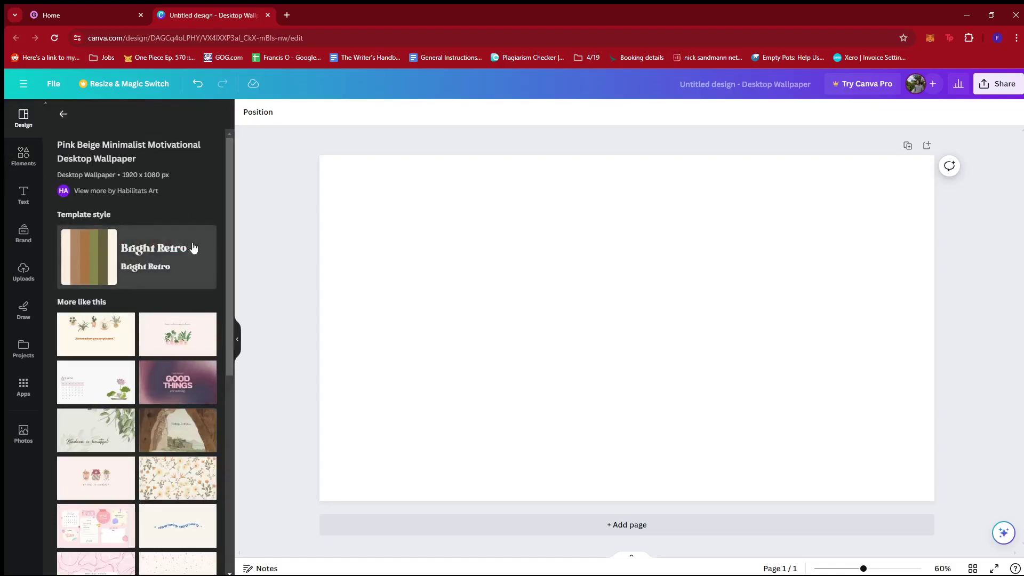
Step: Create a new 1920 × 1080 Desktop Wallpaper design from a 'wallpaper' search
left_click(54, 87)
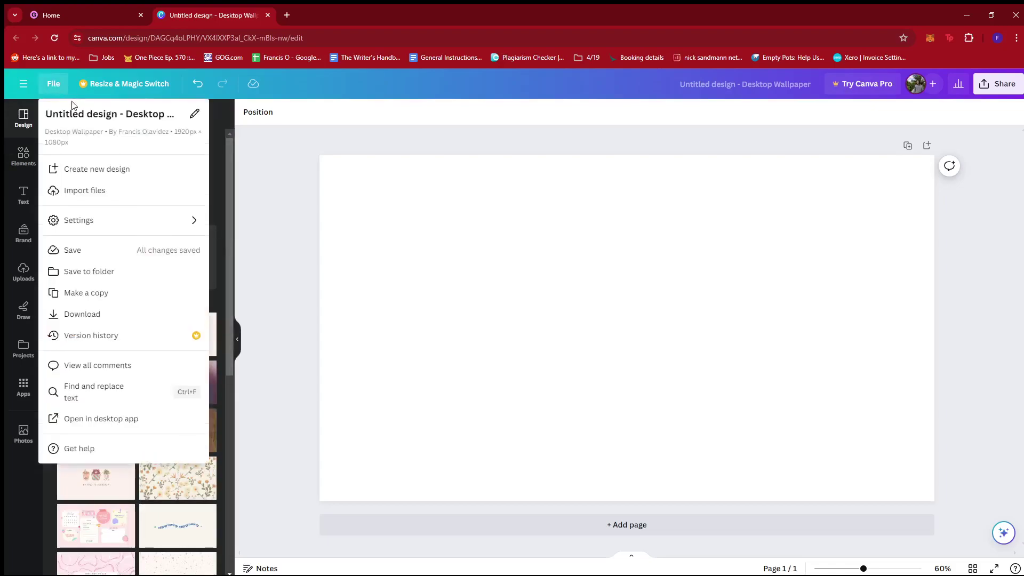
left_click(103, 169)
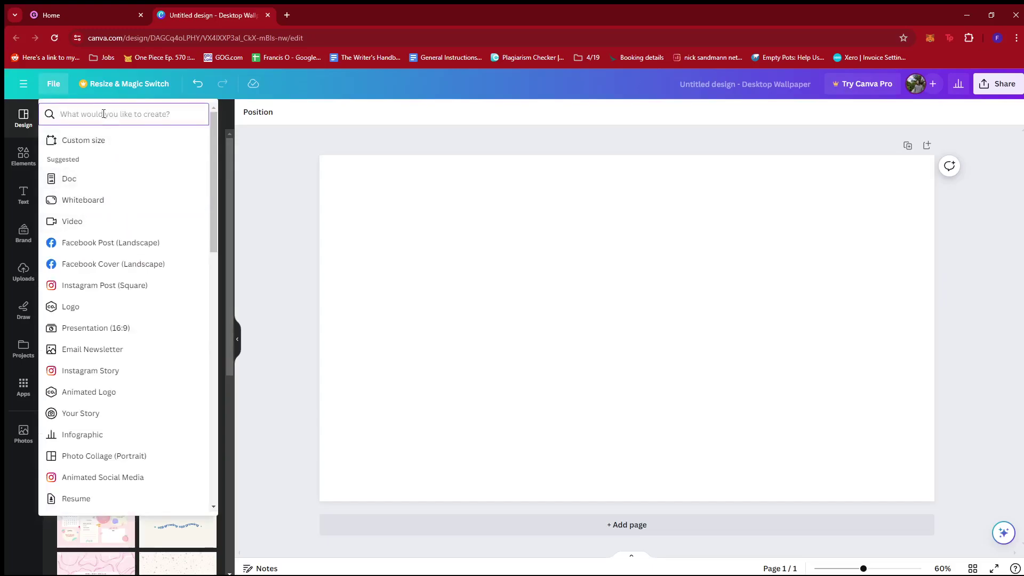
type("wallpaper")
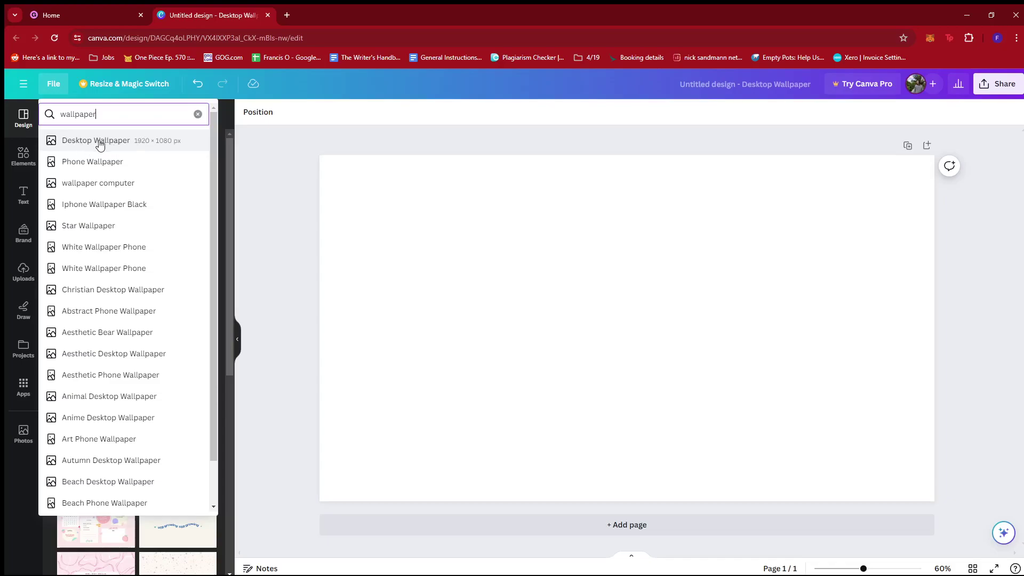
left_click(133, 142)
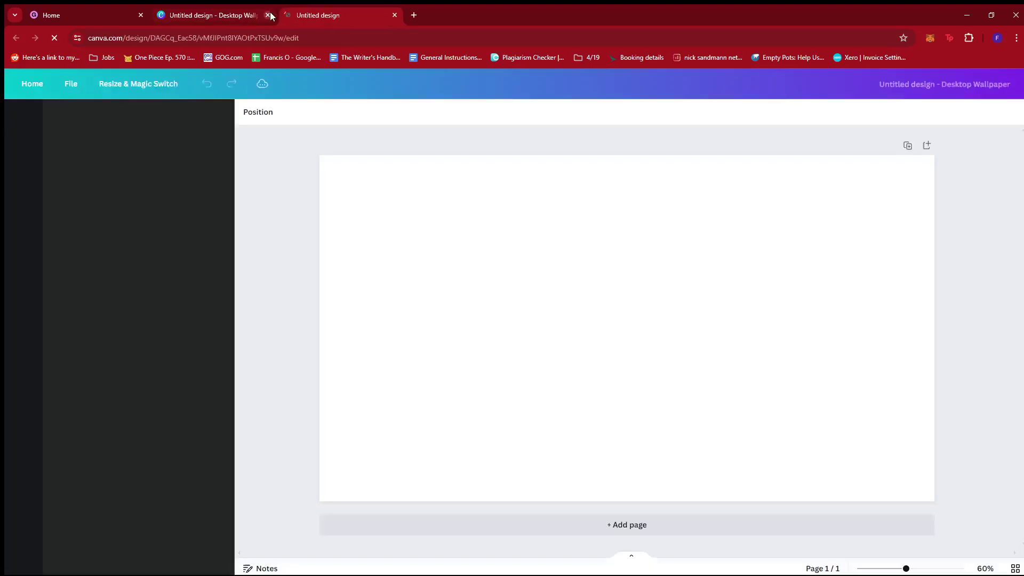
Step: Close the old untitled design tab and browse the listed wallpaper templates
left_click(269, 14)
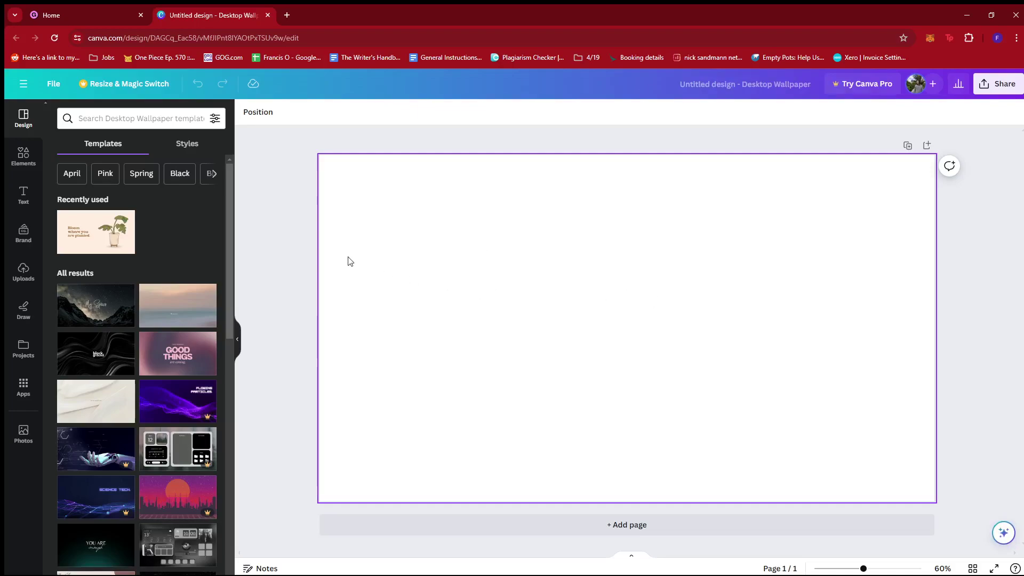
scroll(189, 255, "down", 7)
scroll(171, 273, "up", 6)
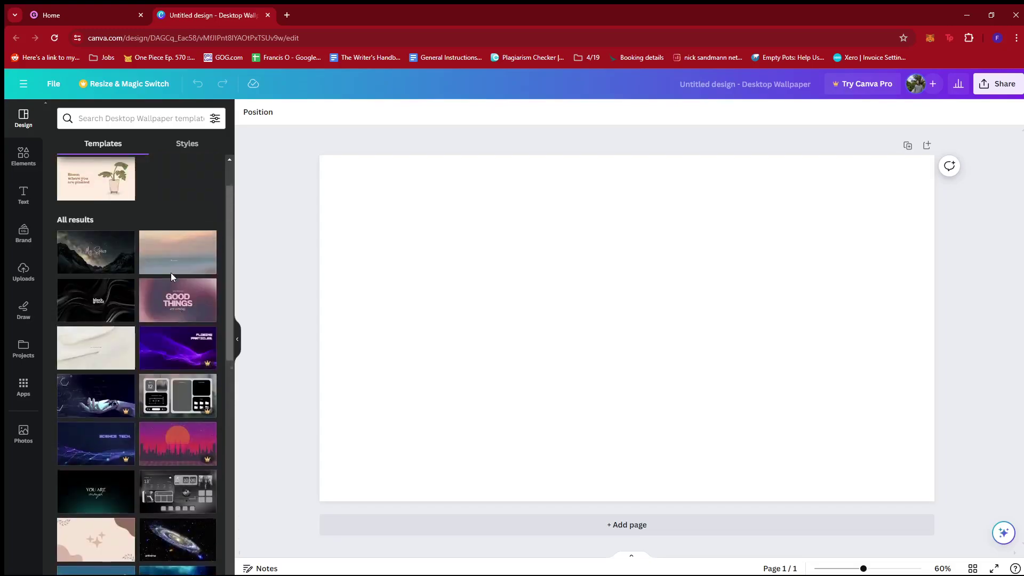
scroll(171, 273, "up", 2)
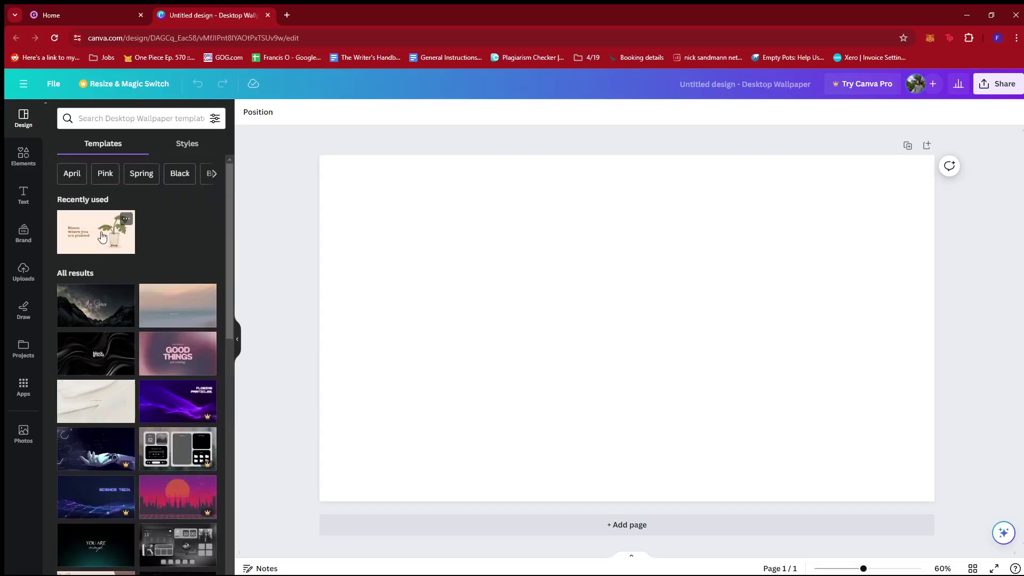
Step: Apply the 'Bloom where you are planted.' template and inspect its quote, plant and background
left_click(97, 236)
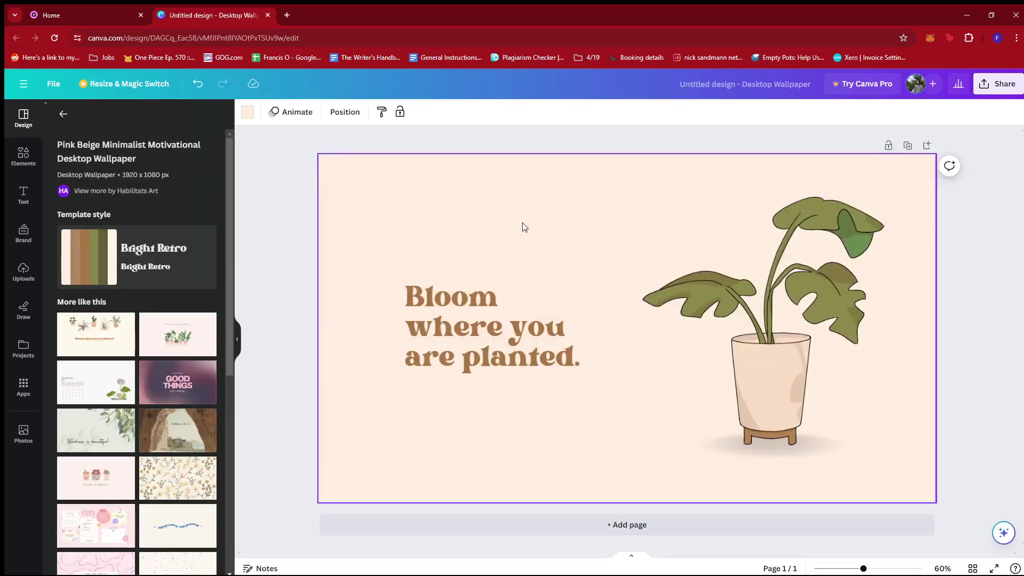
left_click(485, 309)
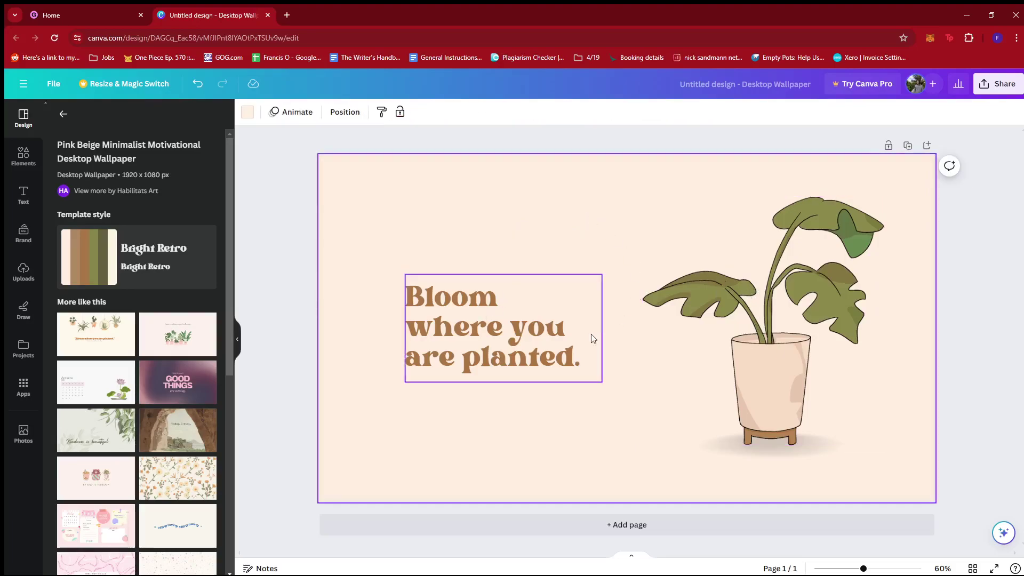
left_click(759, 308)
left_click(504, 210)
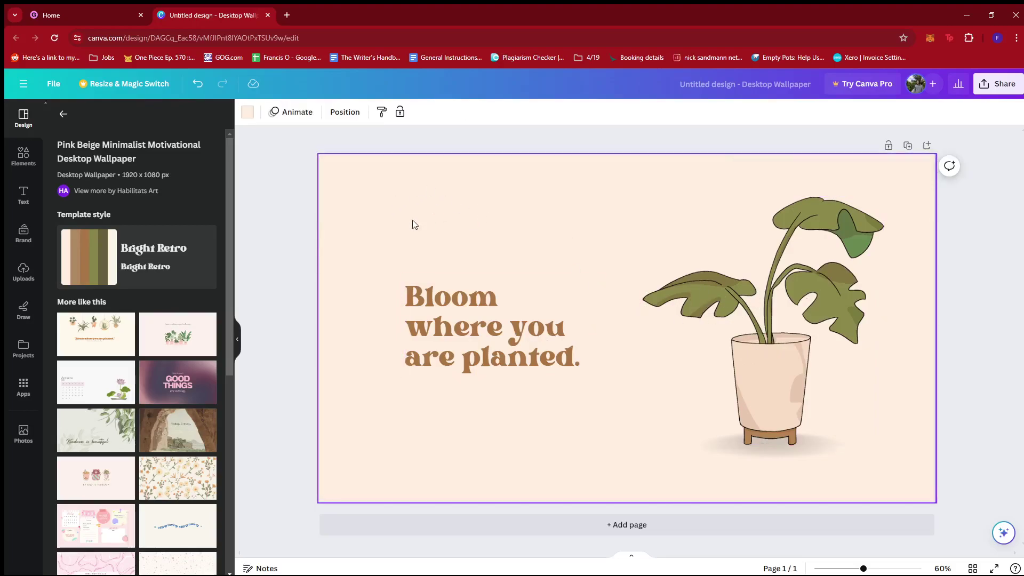
left_click(718, 282)
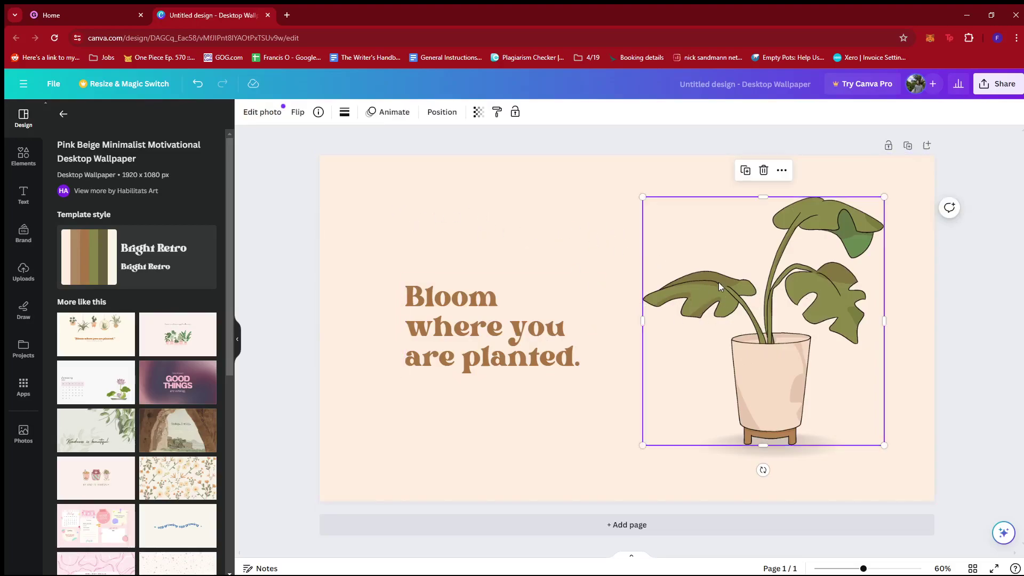
left_click(505, 325)
Step: Select all the quote text without changing it, then deselect everything on the page
left_click(505, 326)
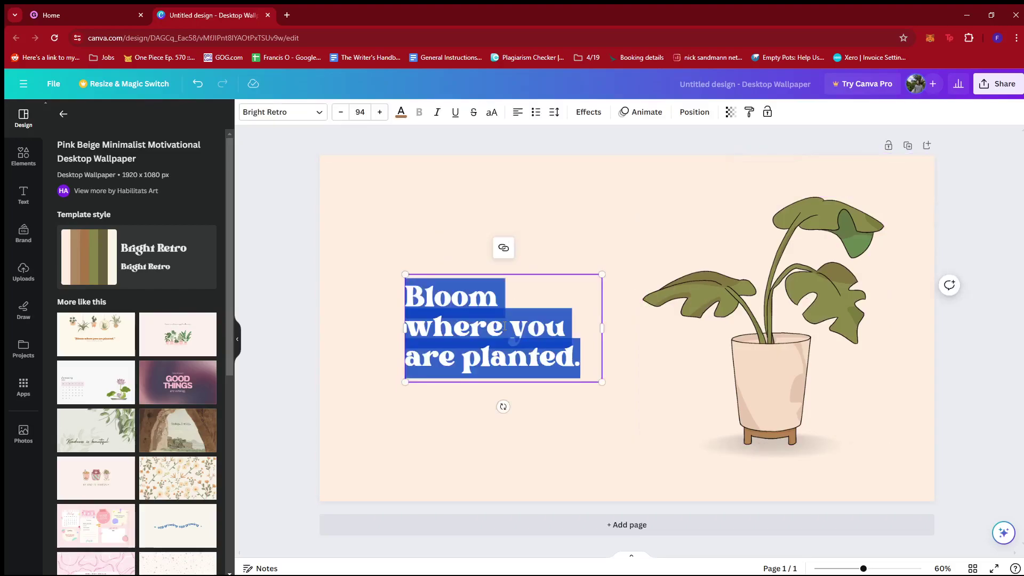
left_click(535, 297)
key("ctrl+a")
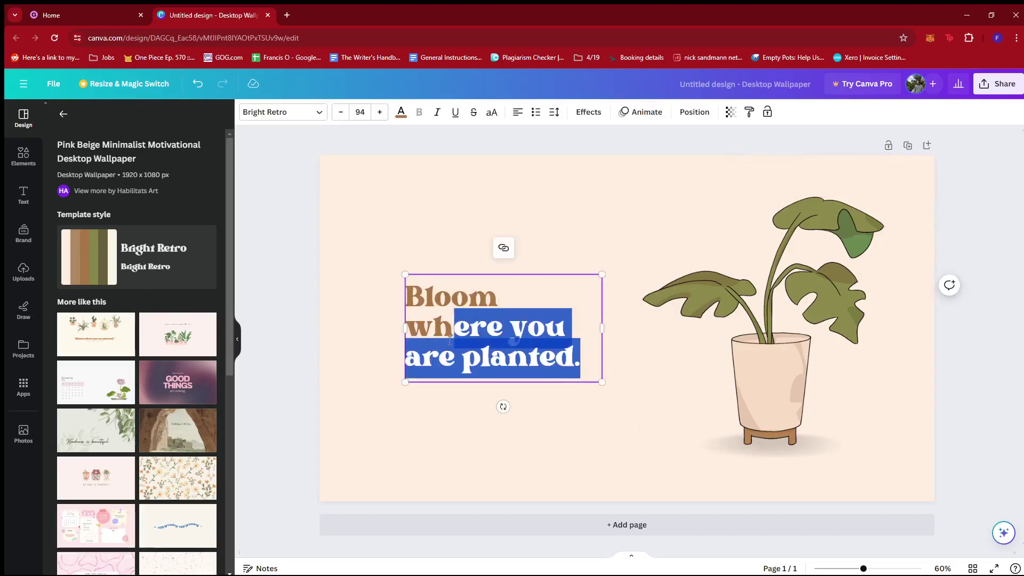
left_click(500, 406)
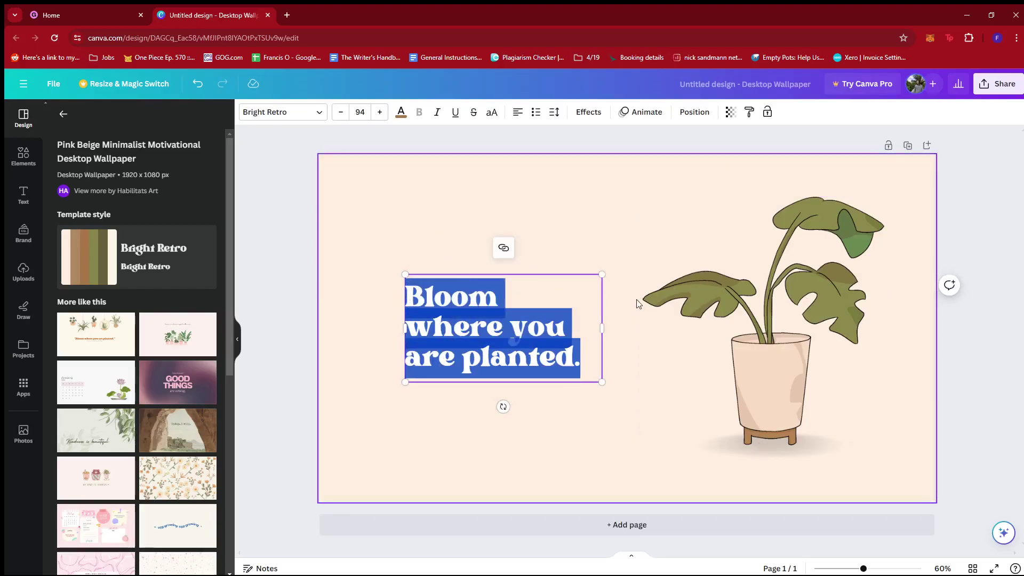
left_click(547, 320)
left_click(573, 348)
left_click(649, 343)
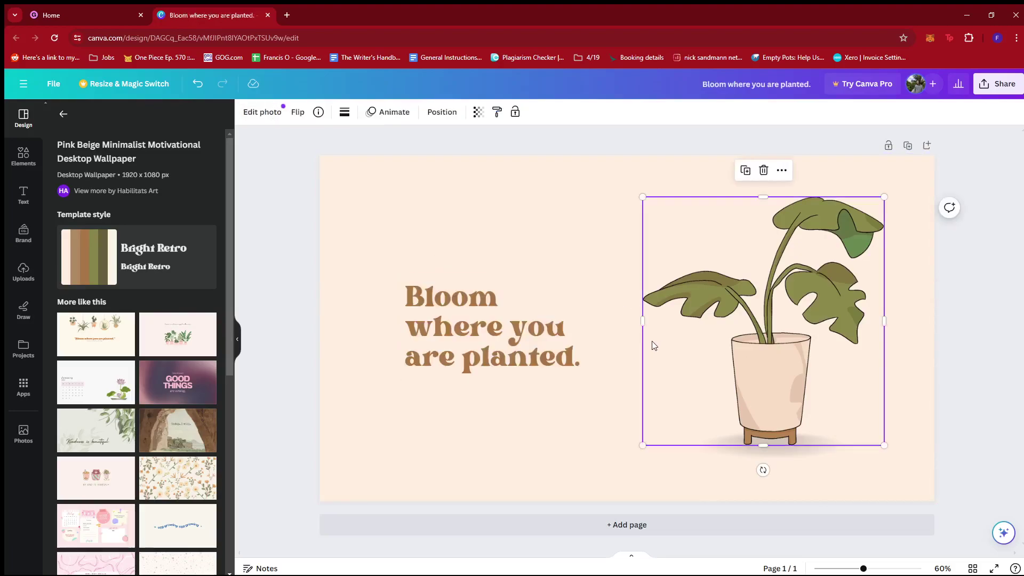
left_click(492, 238)
left_click(514, 329)
left_click(638, 193)
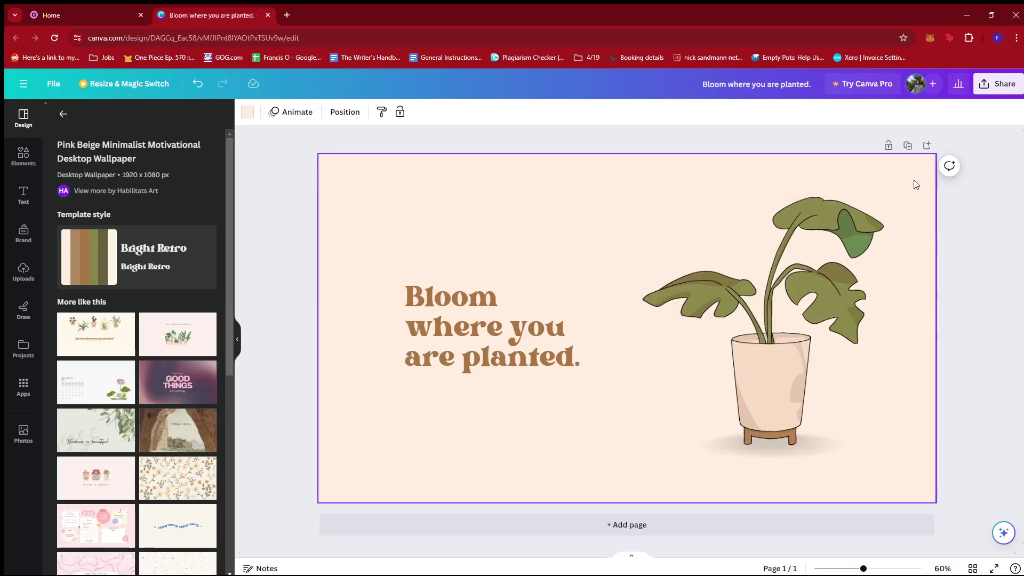
Step: Download the wallpaper as a 1920 × 1080 PNG with download settings saved
left_click(999, 94)
left_click(903, 354)
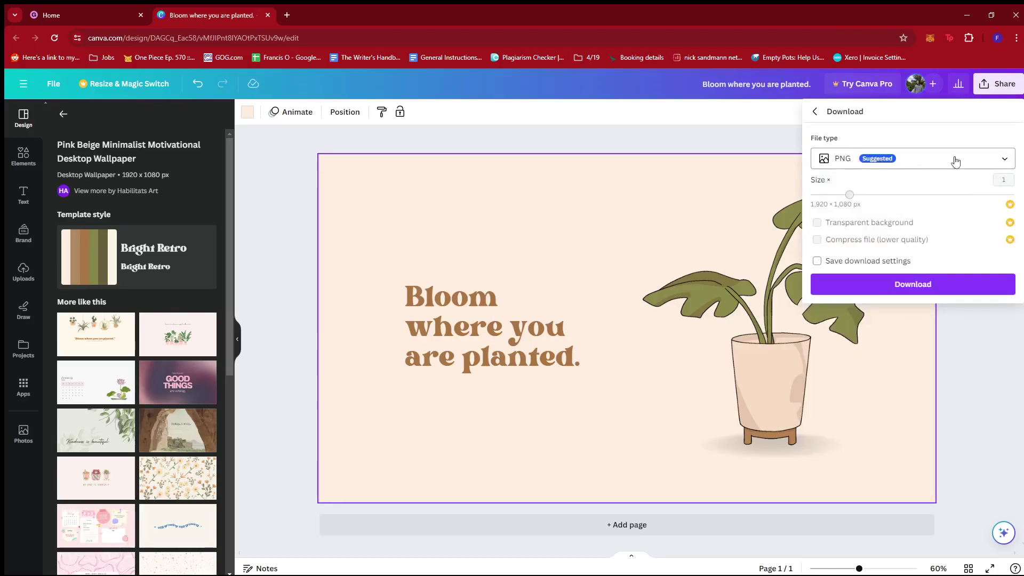
left_click(991, 162)
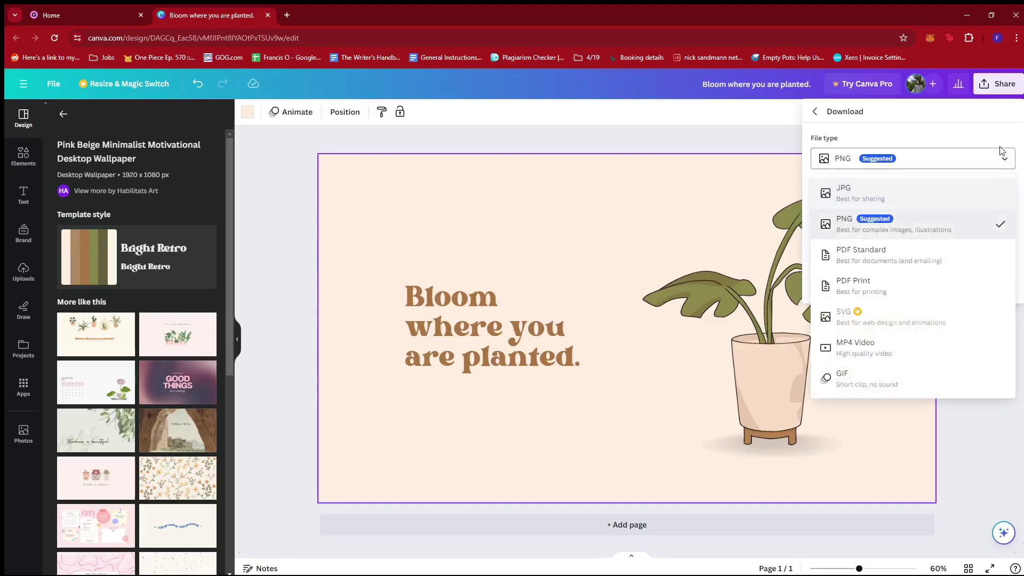
left_click(965, 129)
left_click(954, 267)
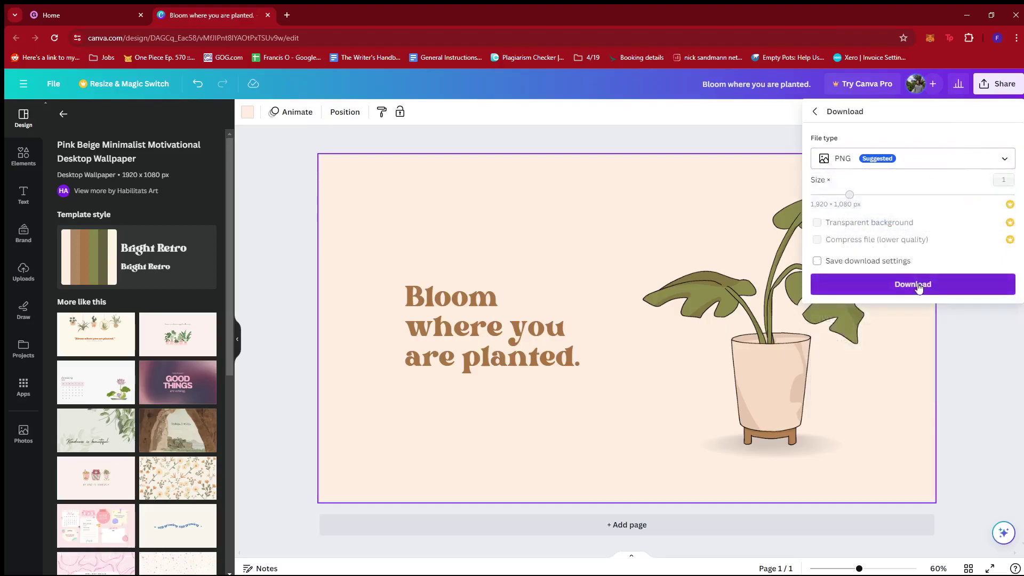
left_click(918, 287)
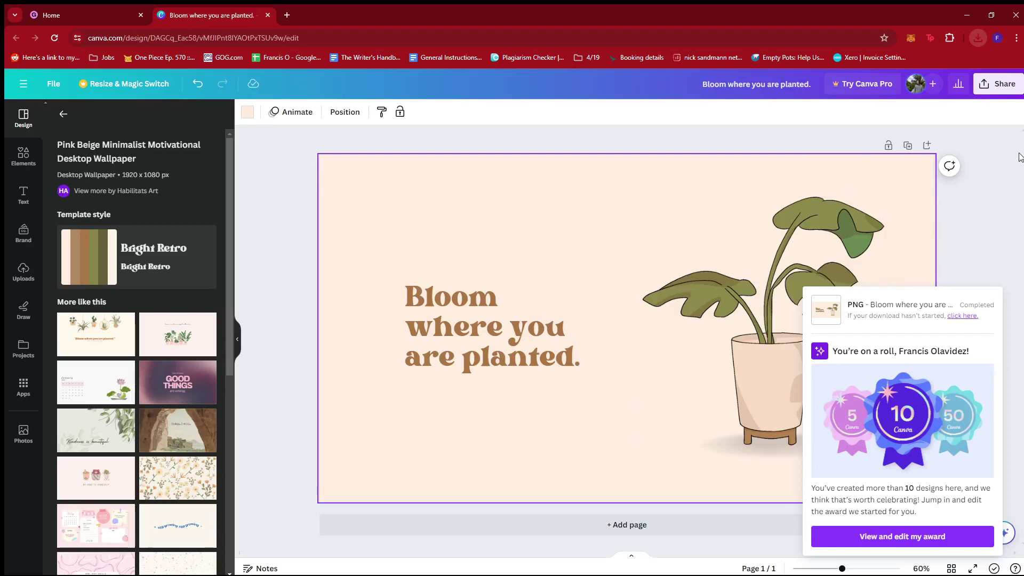
Step: Dismiss the download popup and start another new design, searching then clearing 'square'
left_click(665, 171)
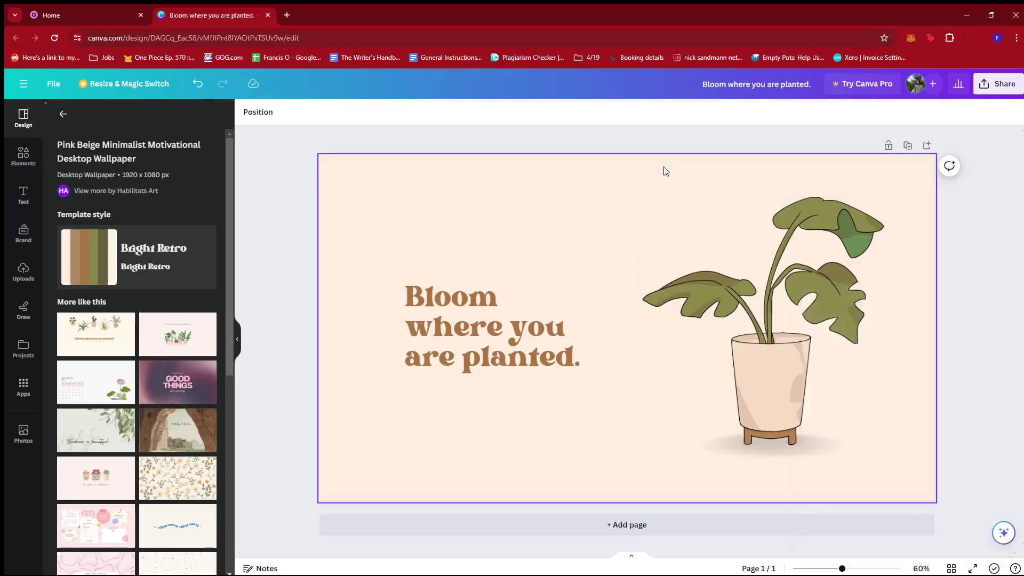
left_click(51, 87)
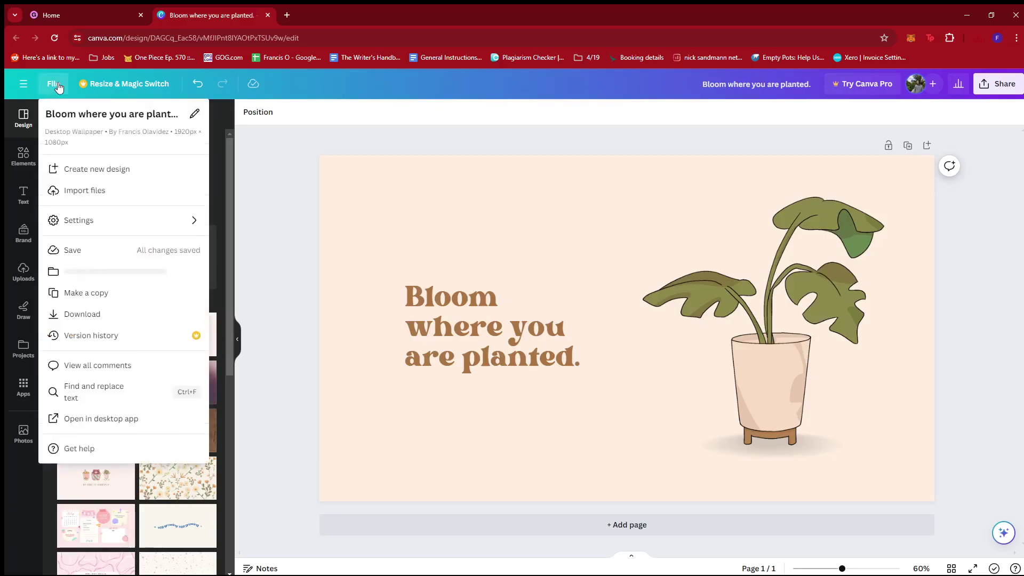
left_click(103, 176)
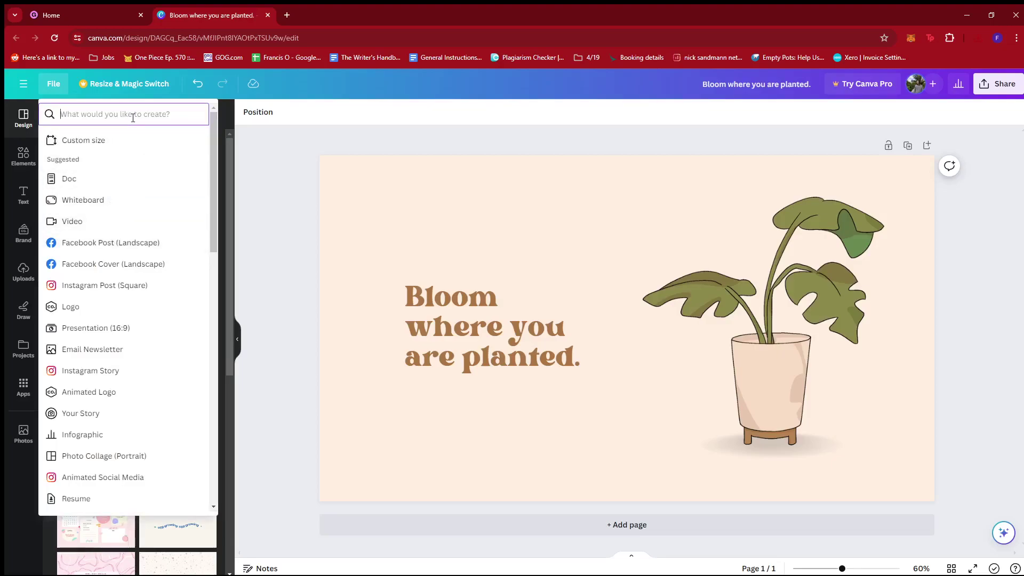
type("squ")
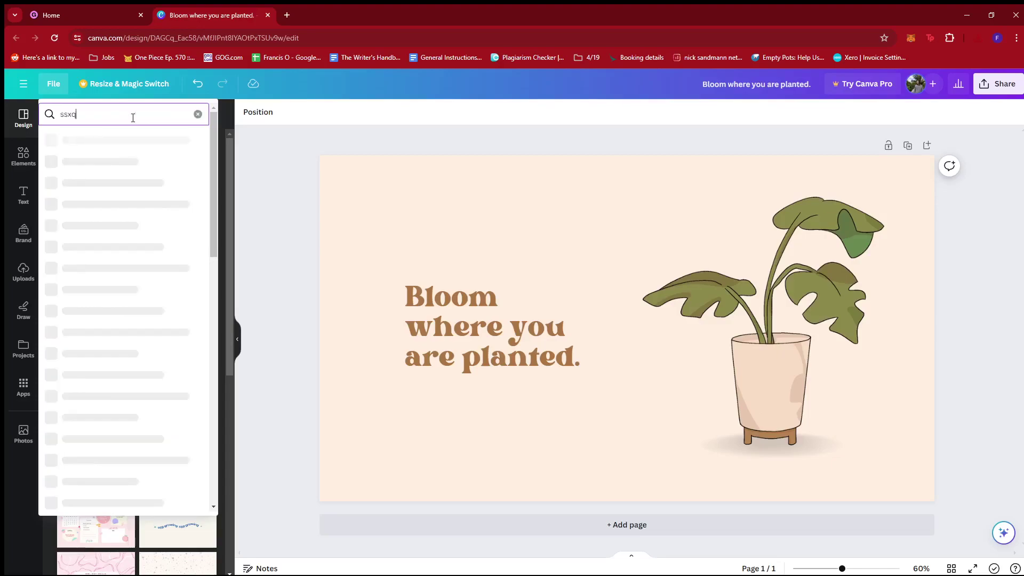
type("are")
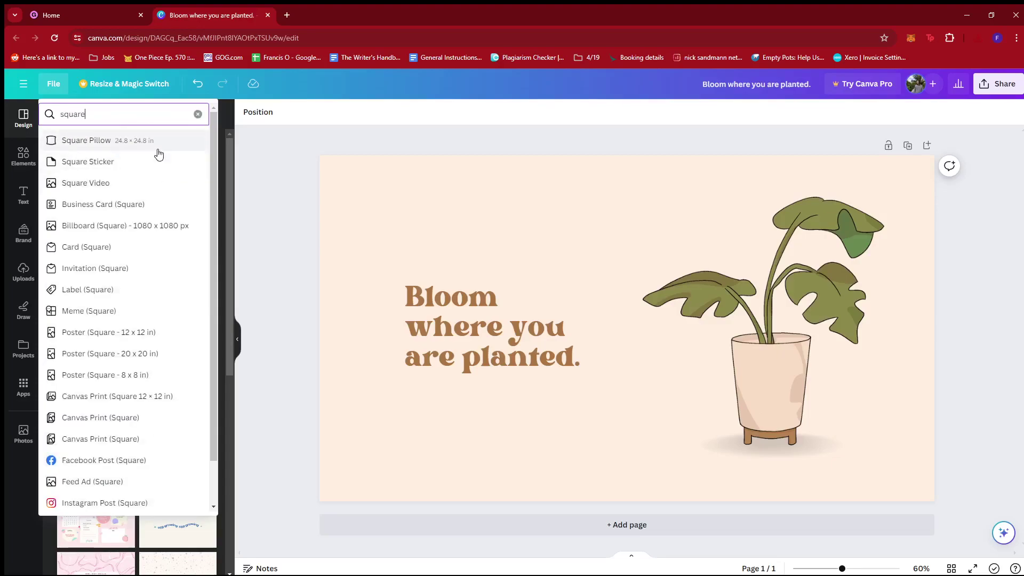
scroll(147, 444, "down", 2)
scroll(128, 373, "up", 2)
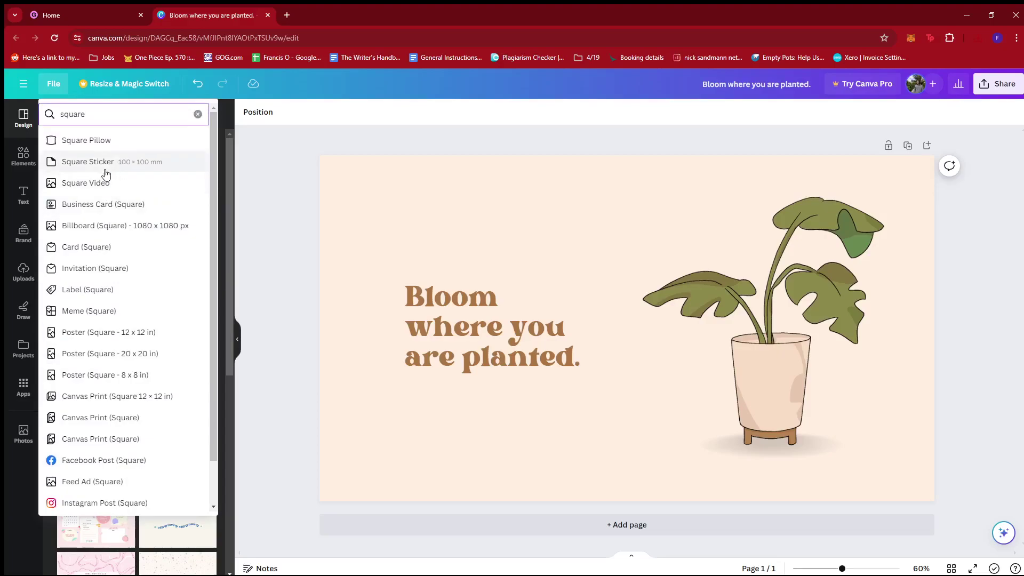
double_click(70, 113)
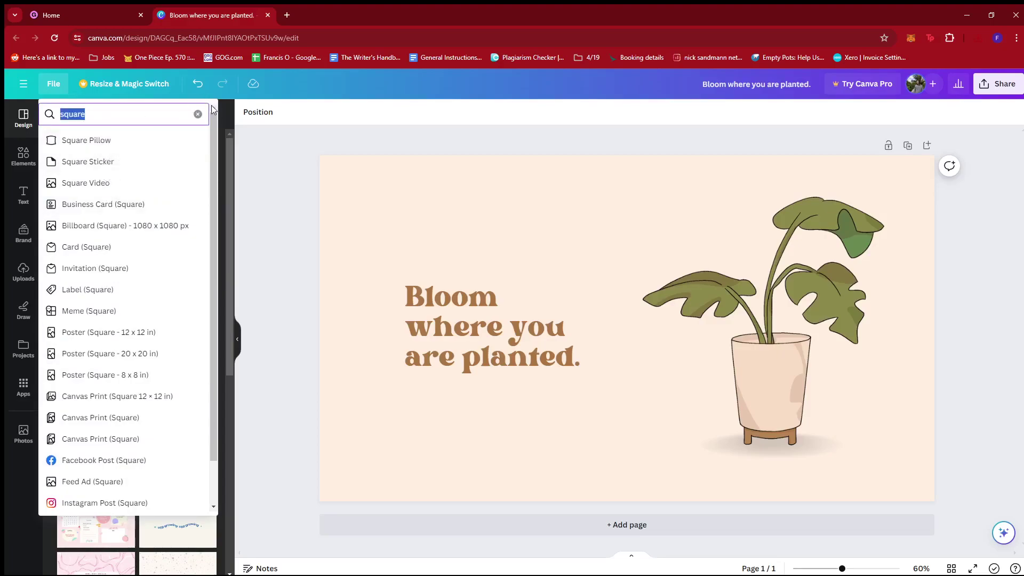
left_click(197, 114)
Step: Create a custom 600 × 600 px design, then go back to the Bloom wallpaper
left_click(107, 140)
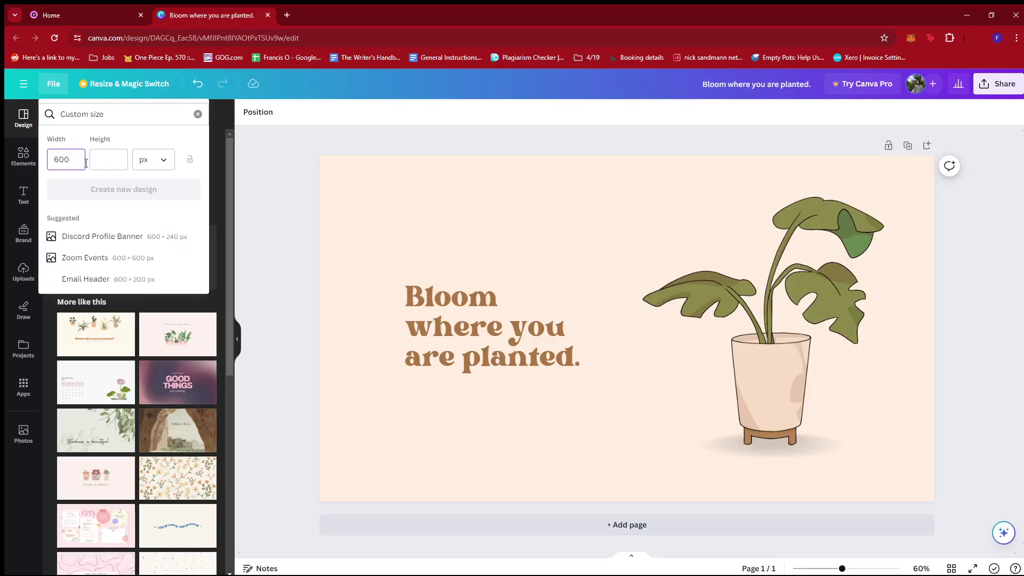
left_click(103, 161)
type("600")
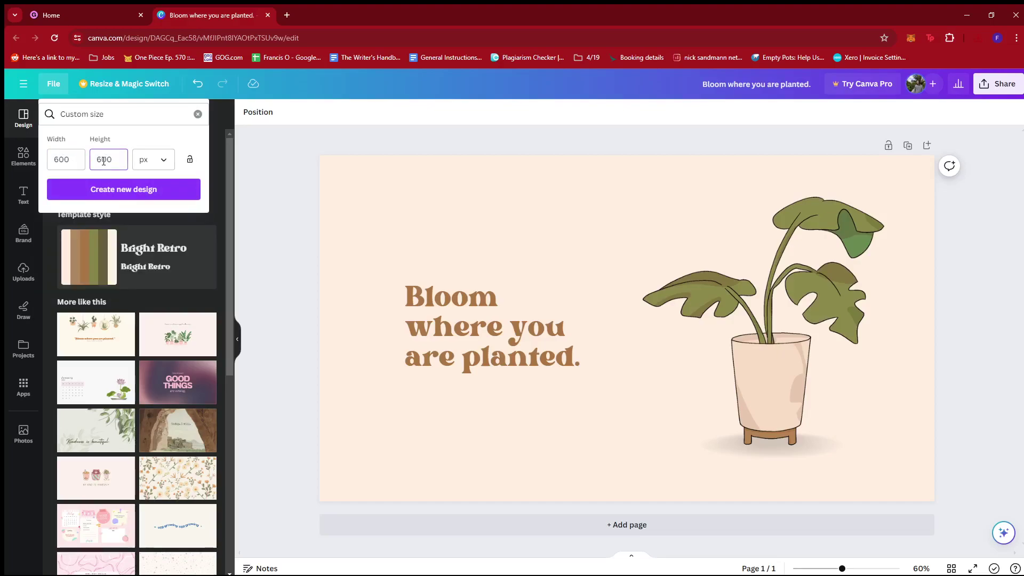
left_click(123, 189)
key("ctrl+shift+Tab")
left_click(376, 195)
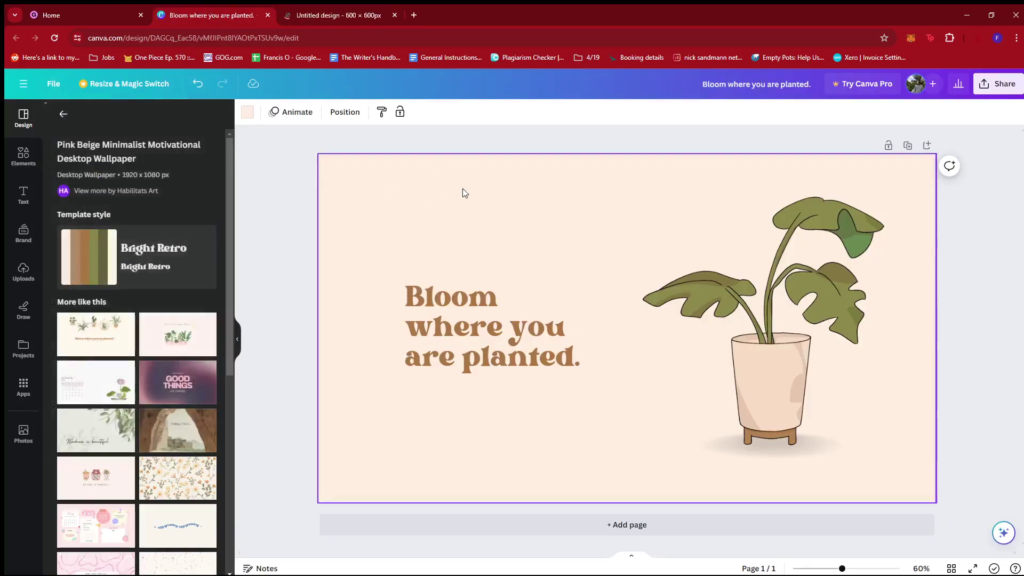
Step: Copy the potted plant from the Bloom wallpaper into the square design and shrink it to fit
left_click(342, 10)
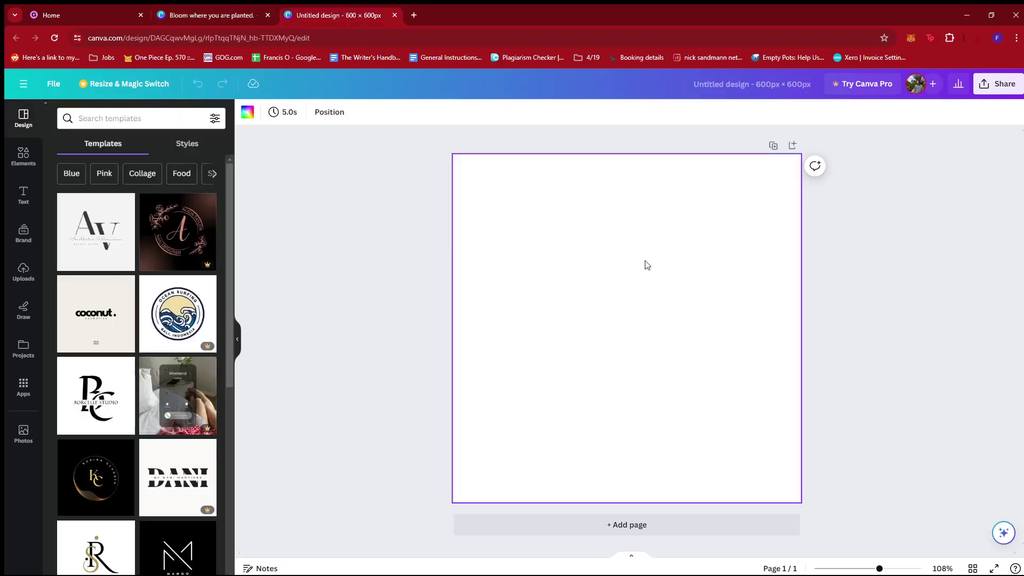
left_click_drag(703, 285, 582, 286)
key("ctrl+z")
left_click(253, 16)
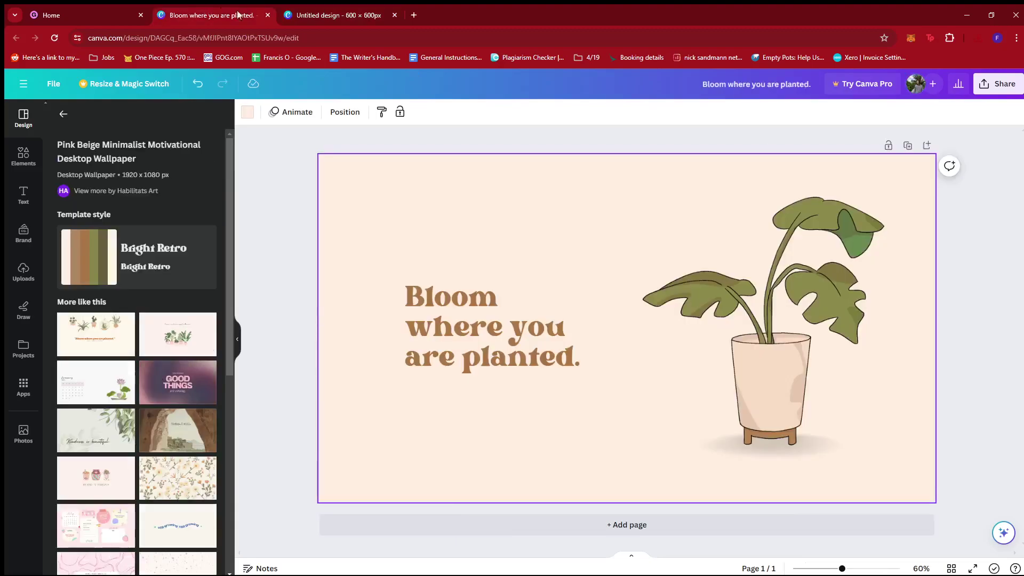
left_click(737, 357)
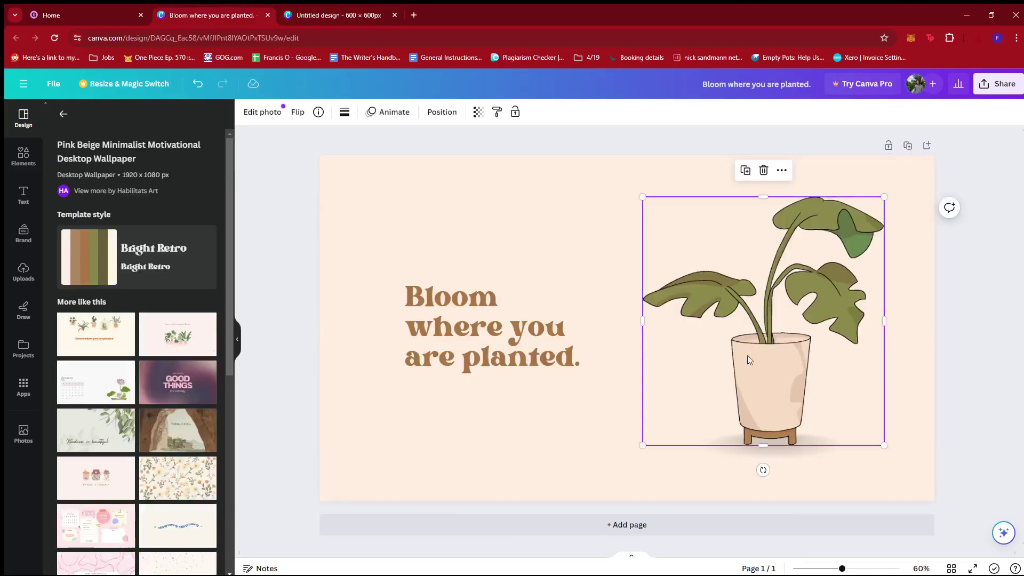
left_click(335, 16)
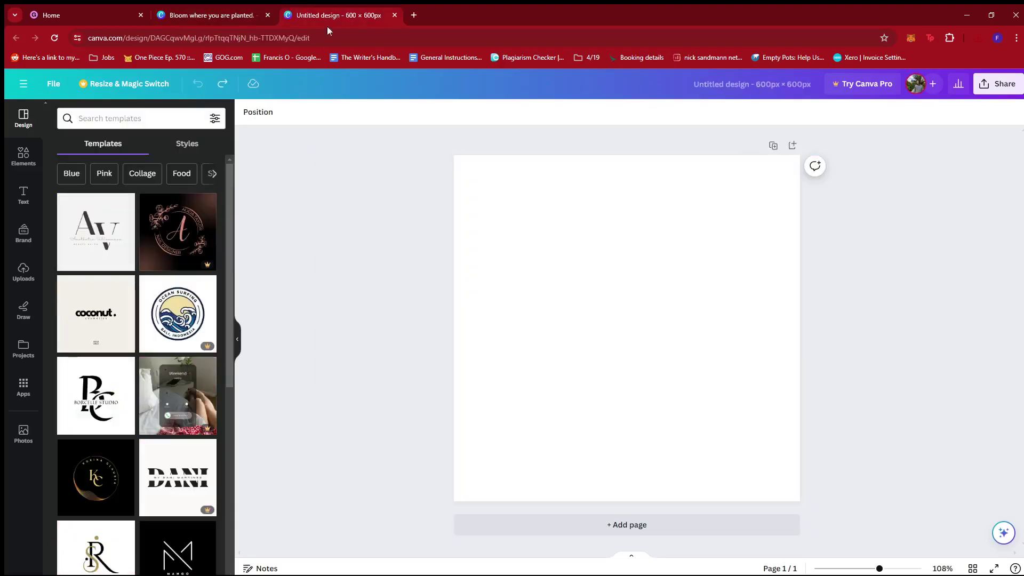
left_click(563, 274)
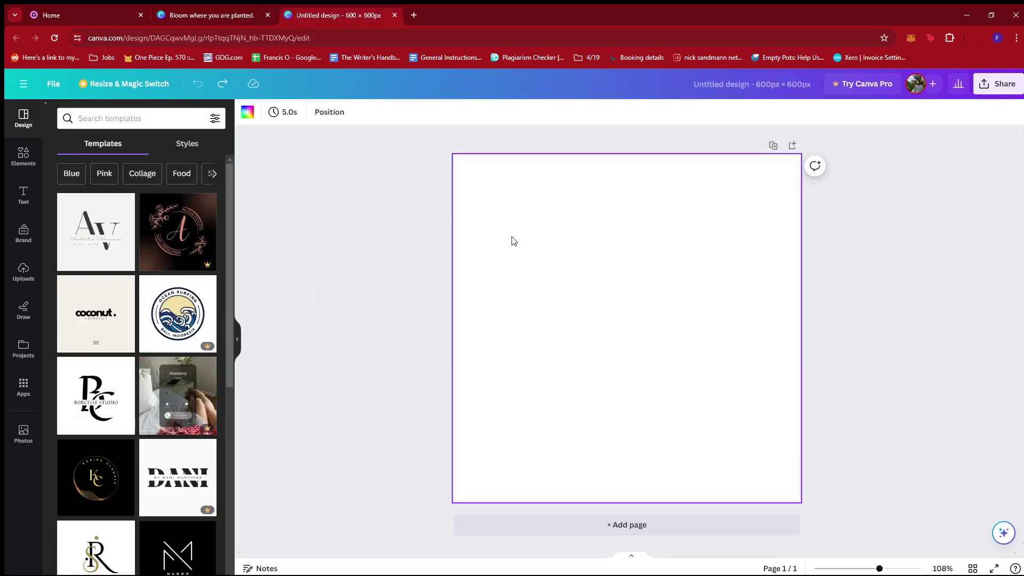
key("ctrl+v")
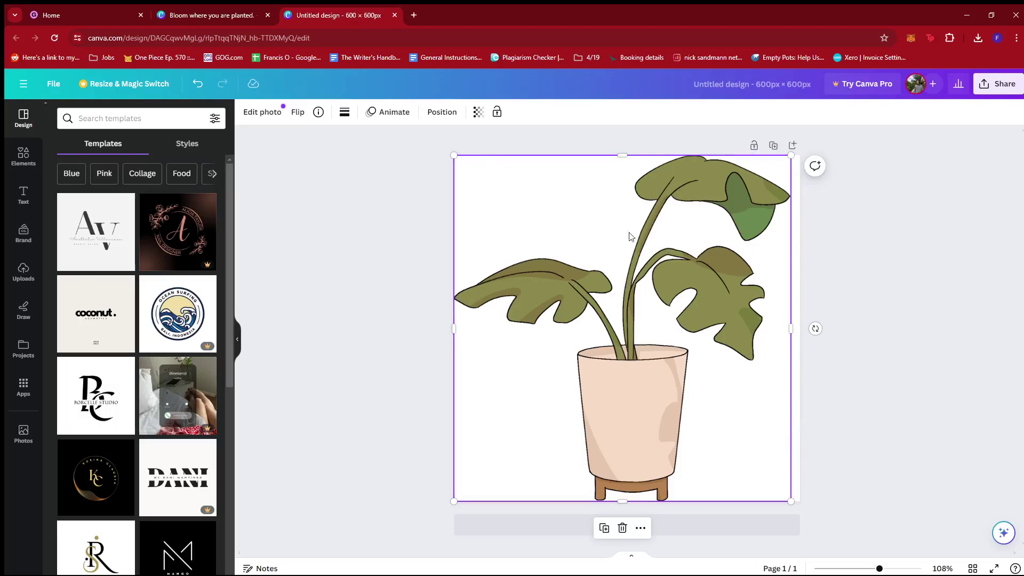
left_click_drag(453, 156, 463, 164)
left_click(887, 267)
Step: Give the square page a peach background
left_click(251, 16)
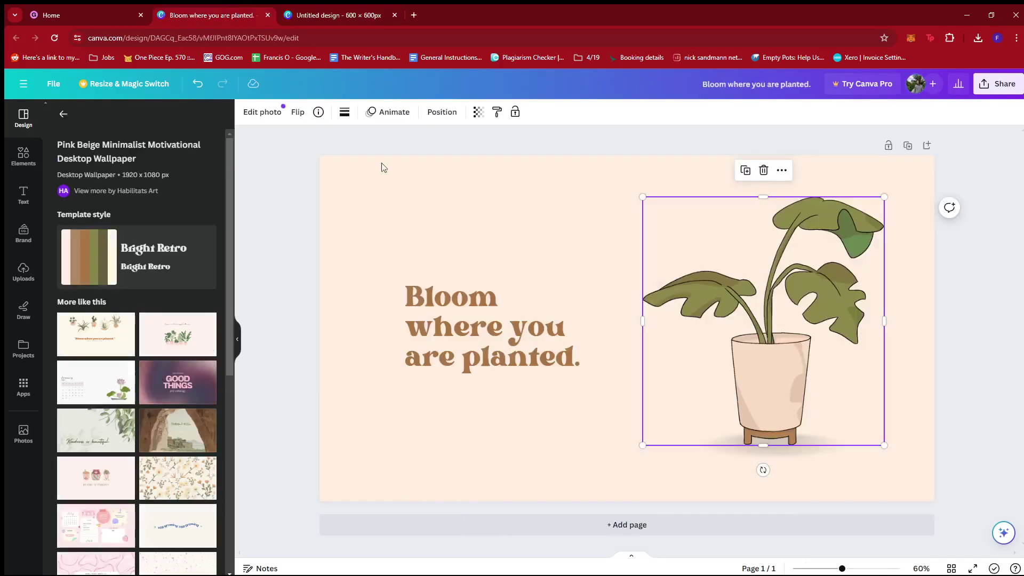
left_click(552, 207)
left_click(369, 16)
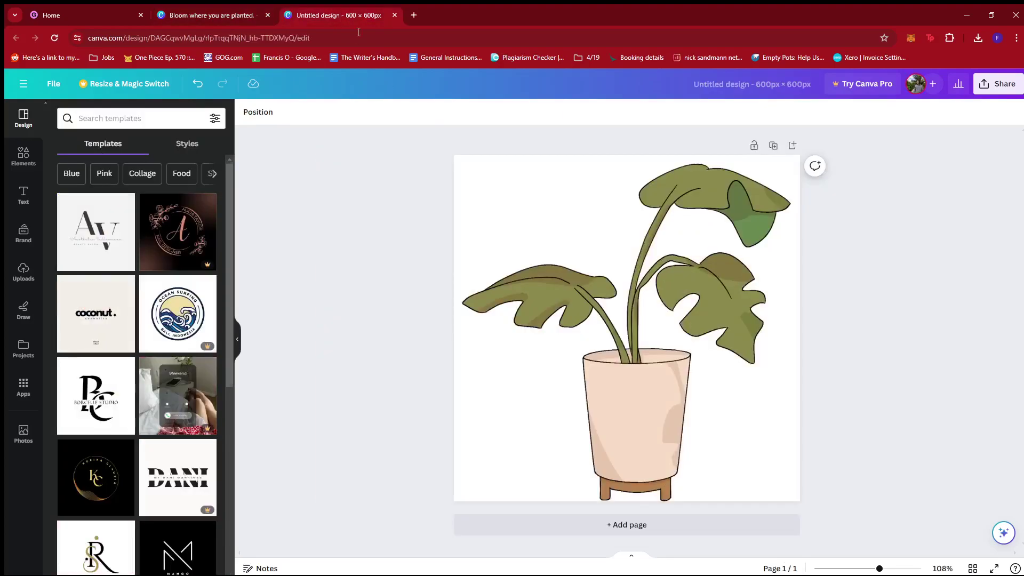
left_click(457, 169)
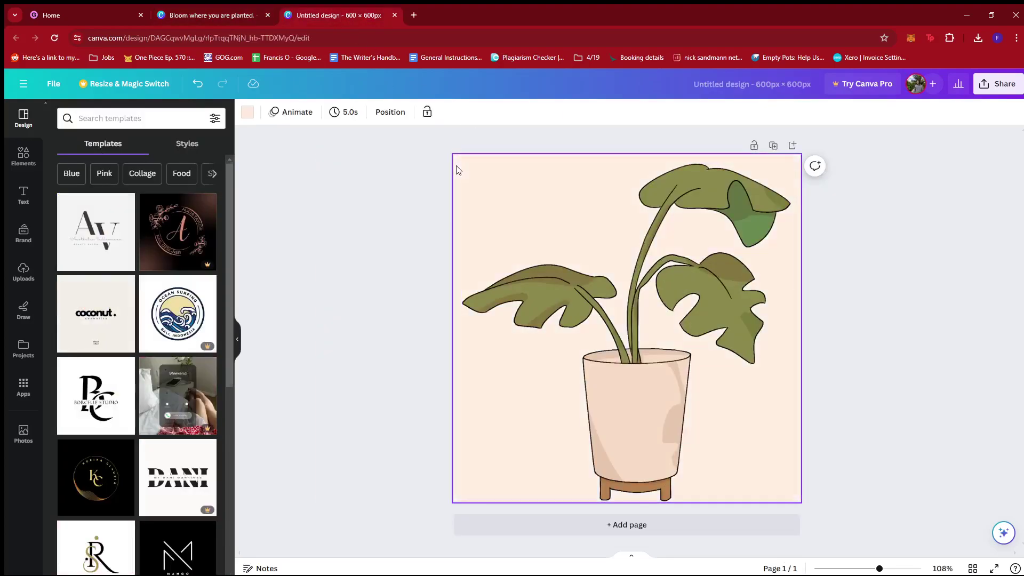
left_click(910, 348)
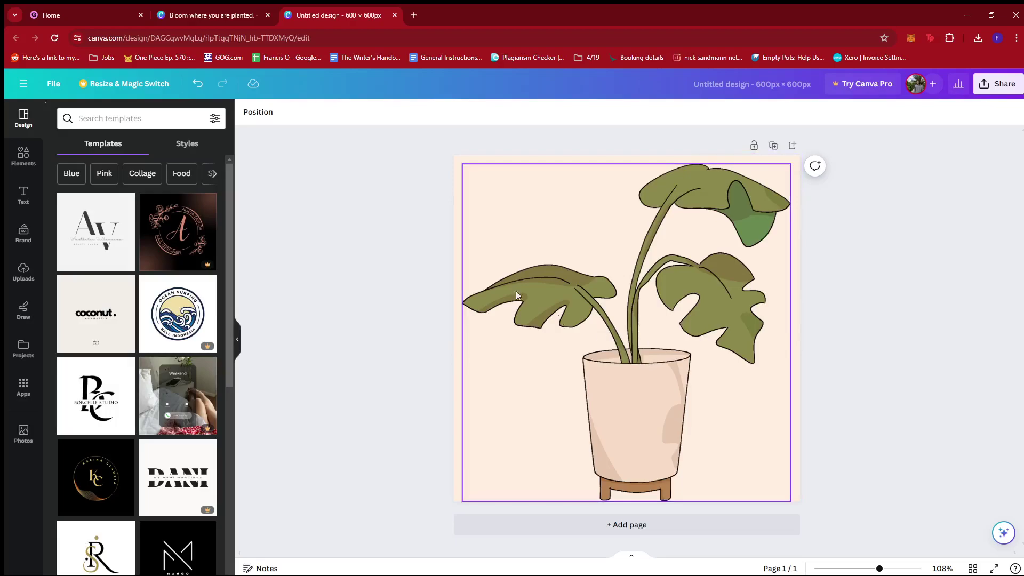
Step: Compare the square design with the Bloom wallpaper, then go to the Gumroad dashboard
left_click(228, 10)
left_click(374, 16)
left_click(197, 20)
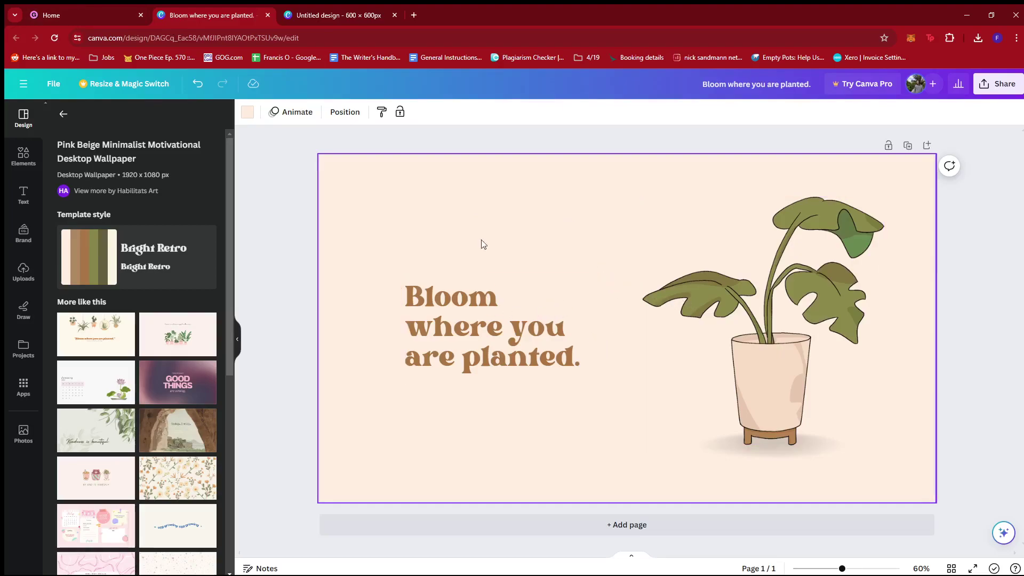
left_click(345, 16)
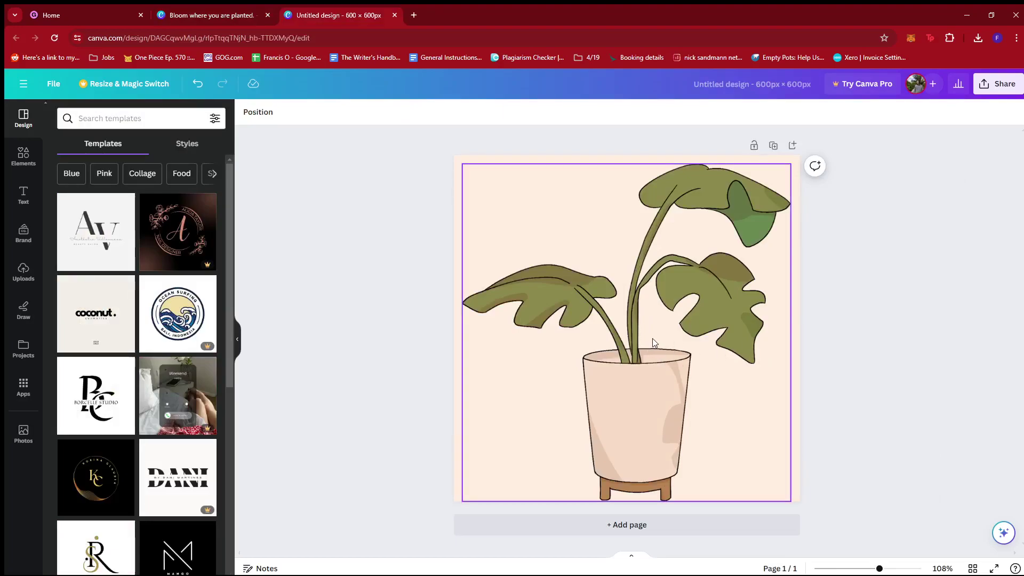
left_click(78, 10)
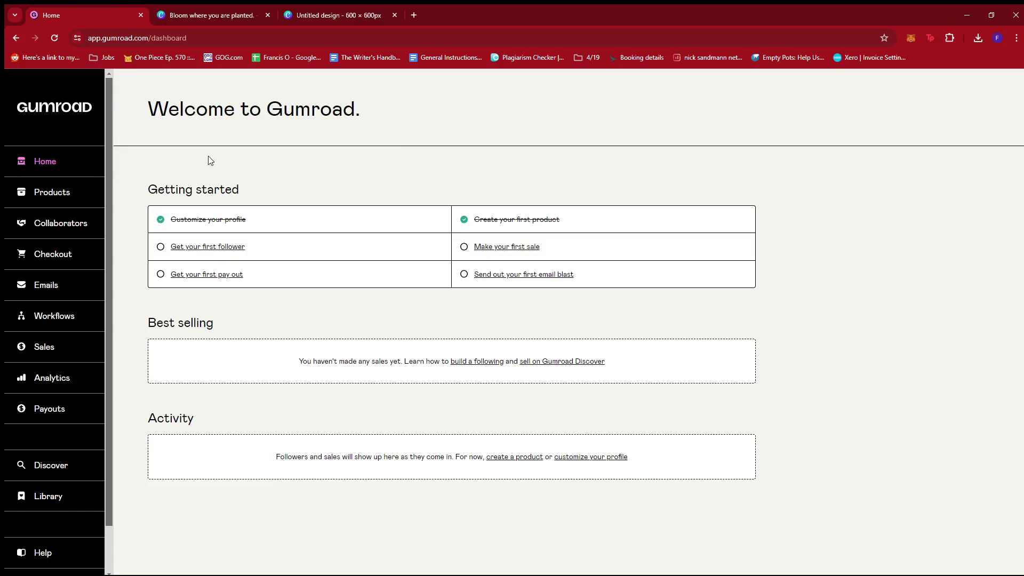
Step: Create a digital product named 'Plant Poetry Wallpaper' priced at $15 and continue to Customize
left_click(52, 196)
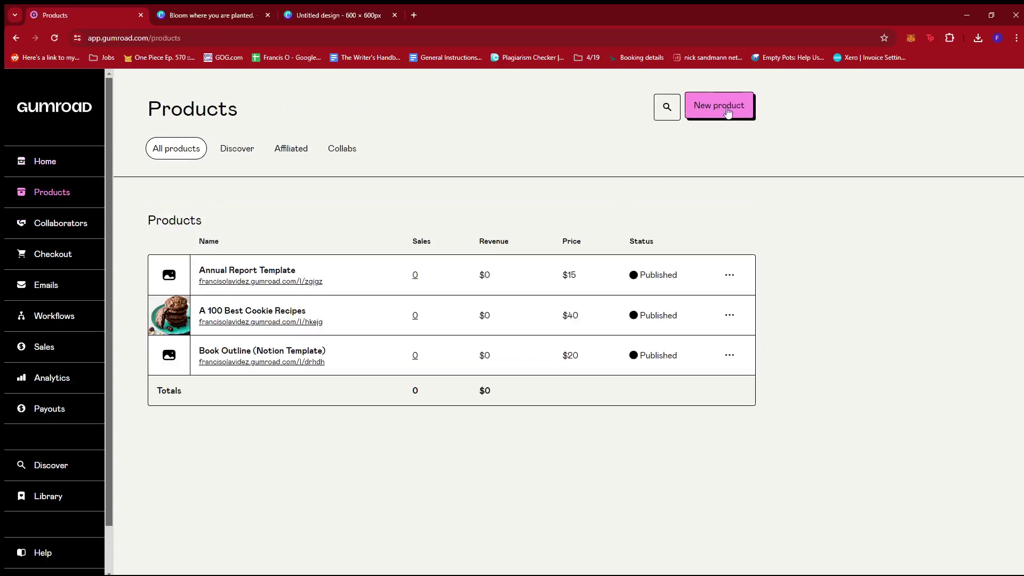
left_click(709, 117)
left_click(396, 210)
type("Plant")
left_click(416, 233)
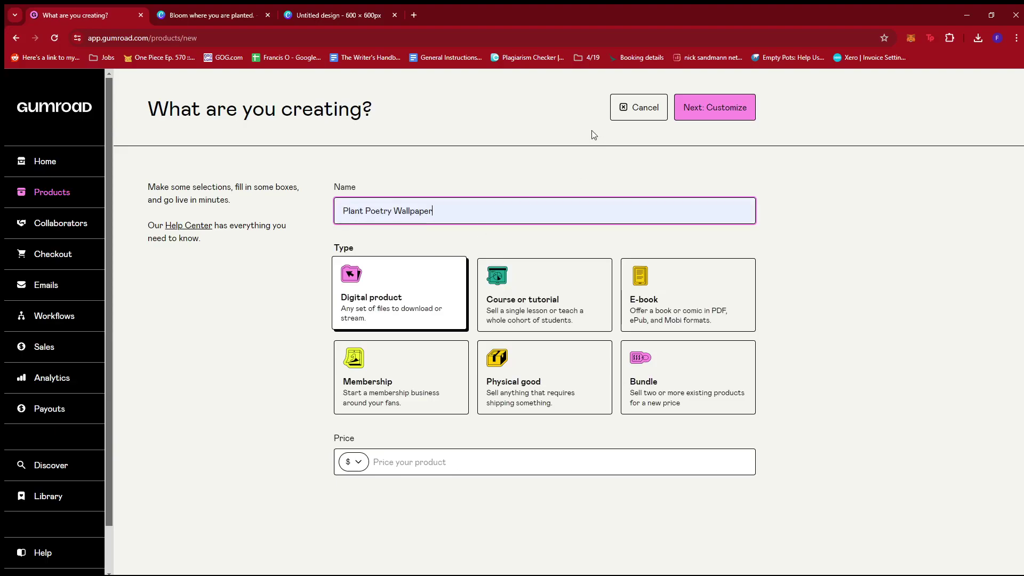
left_click(891, 253)
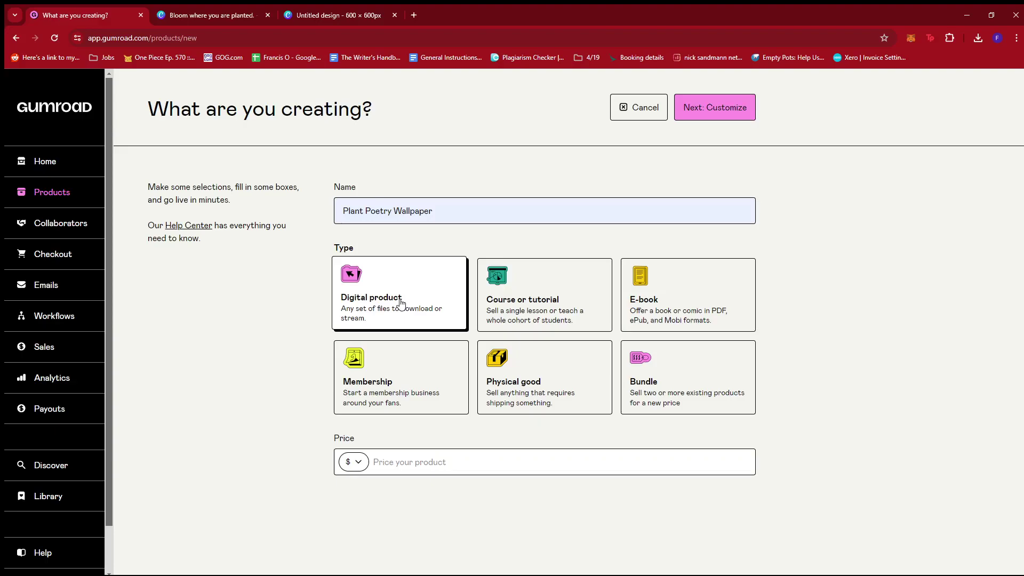
left_click(430, 462)
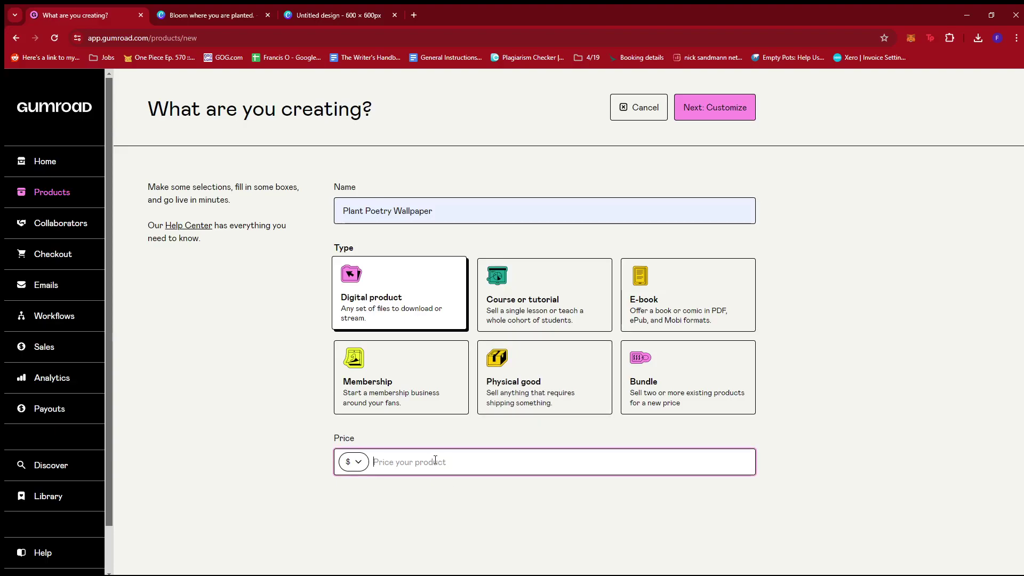
type("15")
left_click(825, 361)
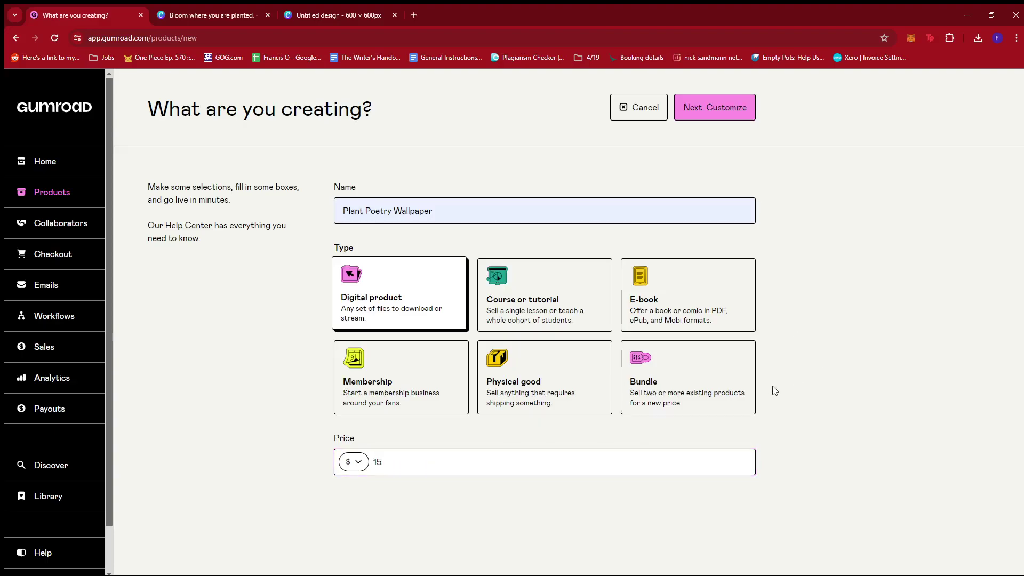
left_click(706, 106)
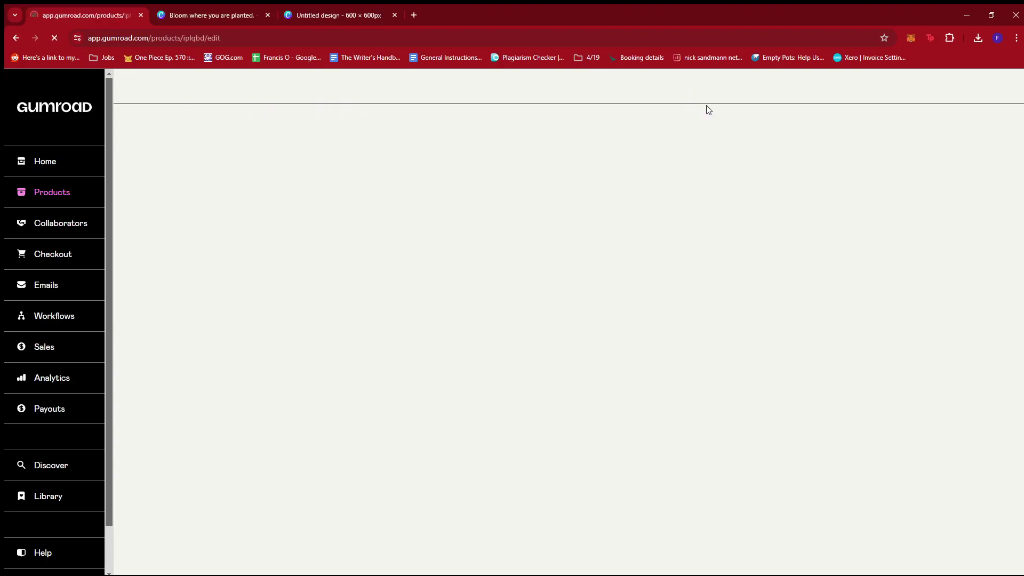
Step: Write the description 'Download HD wallpaper of plant poetry. Not allowed for reselling.'
scroll(477, 296, "down", 1)
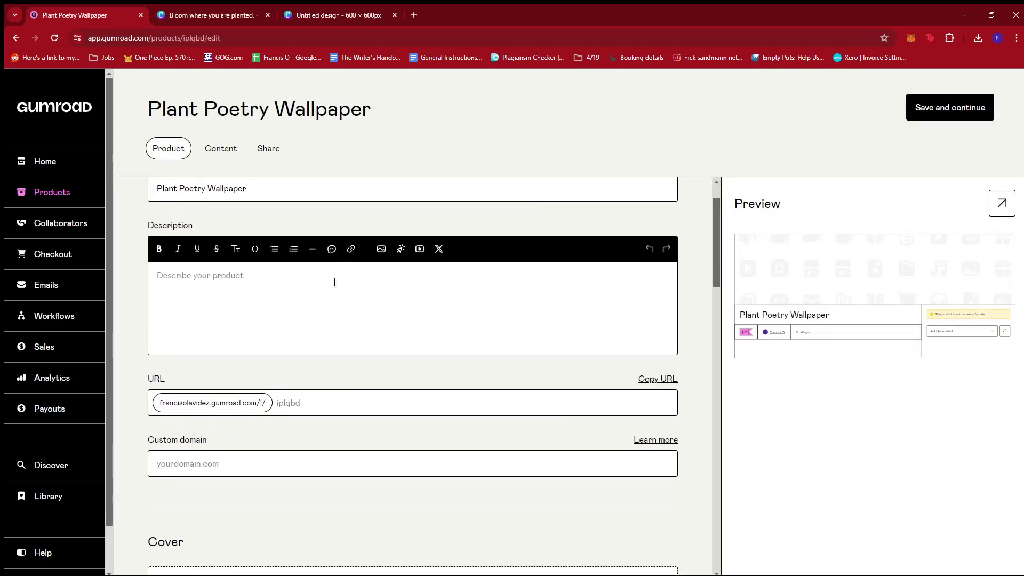
left_click(306, 299)
scroll(331, 300, "up", 1)
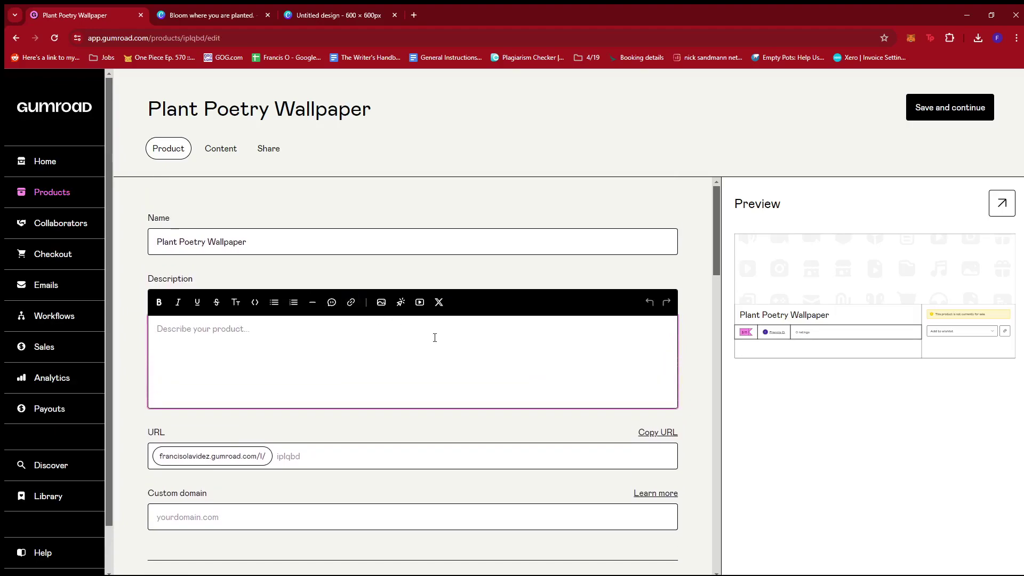
type("Download HD wallpaper of plant poetry. Not allowed for reselling.")
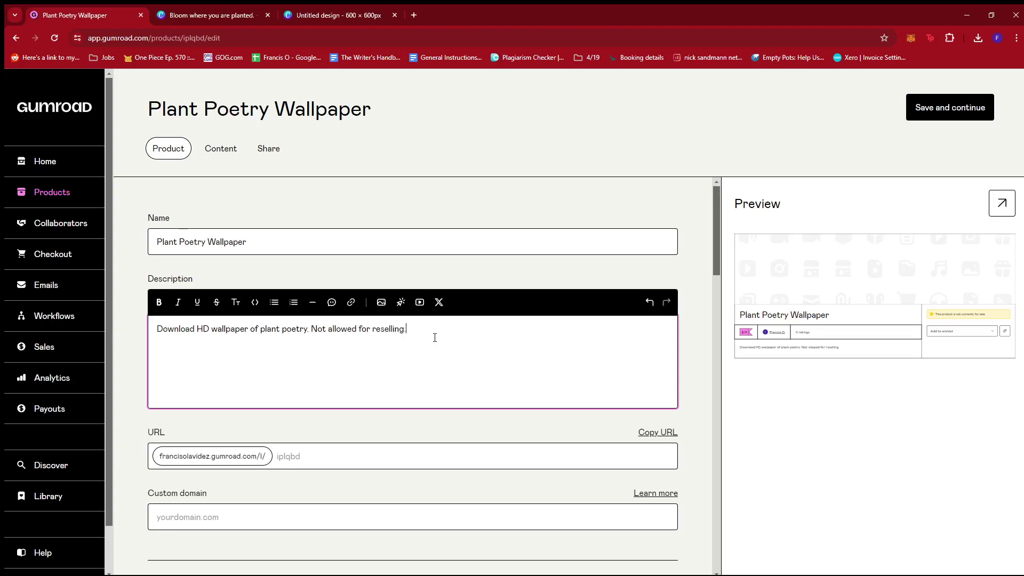
scroll(444, 335, "down", 3)
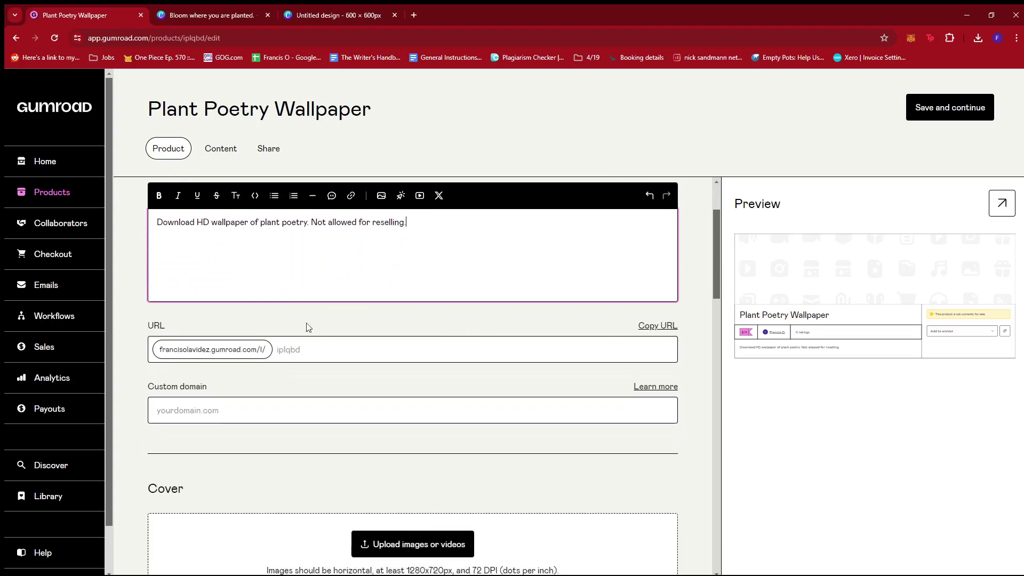
Step: Set the product URL slug to PlantPoetryWallpaper
left_click(317, 301)
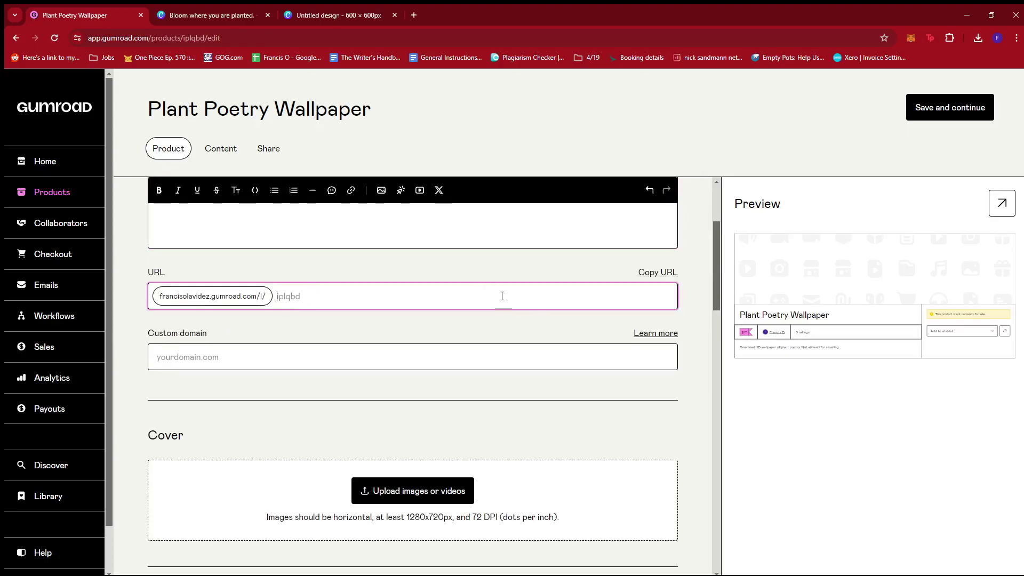
type("PlantPoetryWallpaper")
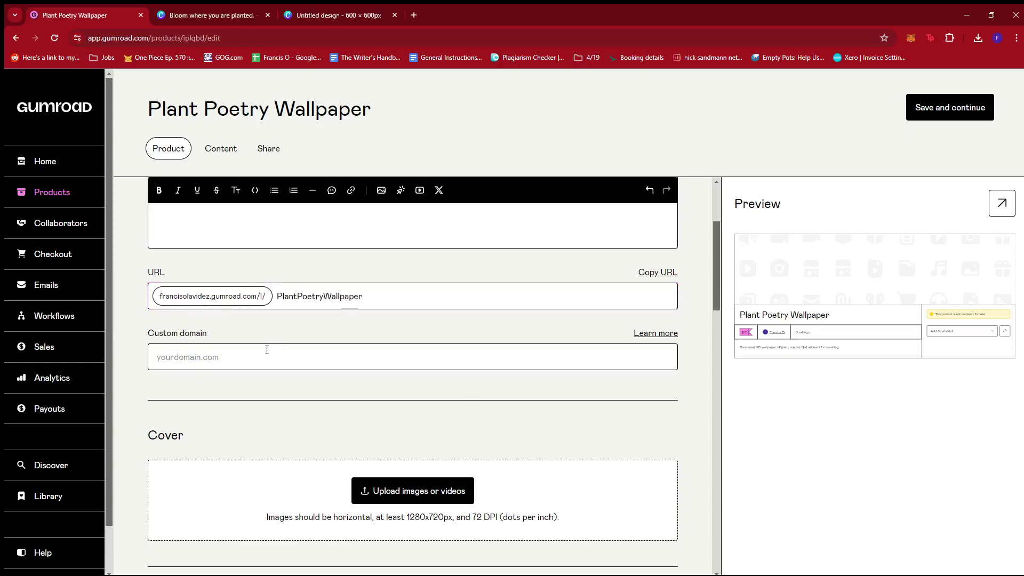
scroll(267, 350, "down", 2)
left_click(182, 257)
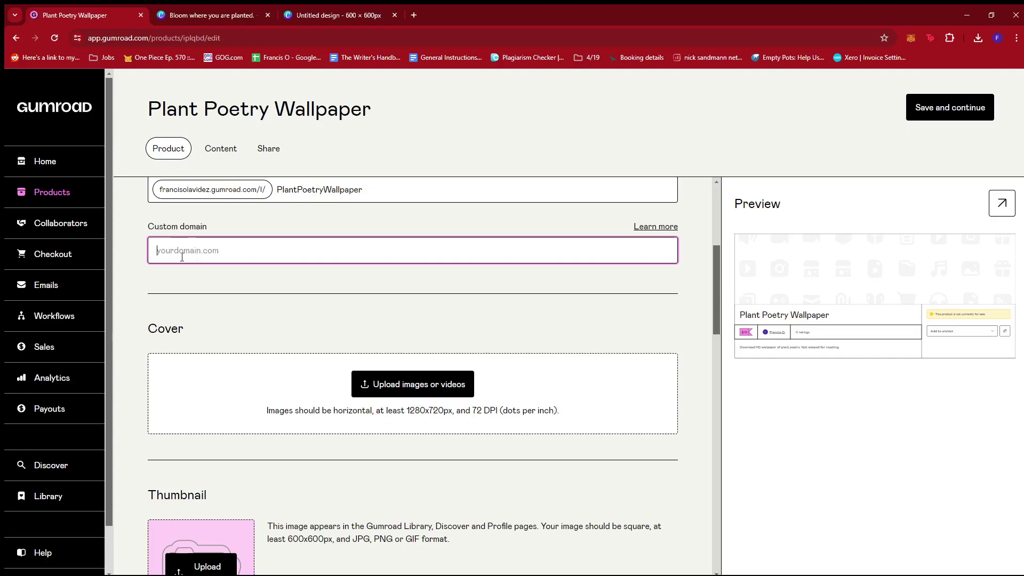
left_click(249, 278)
Step: Choose computer files as the cover image source, then return to the Bloom design in Canva
scroll(313, 297, "down", 1)
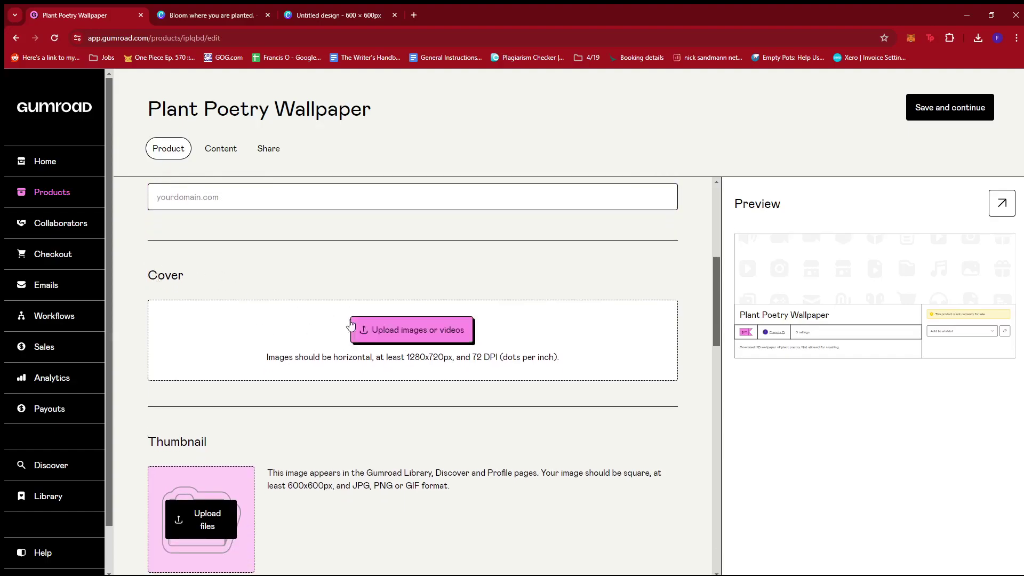
scroll(363, 269, "down", 1)
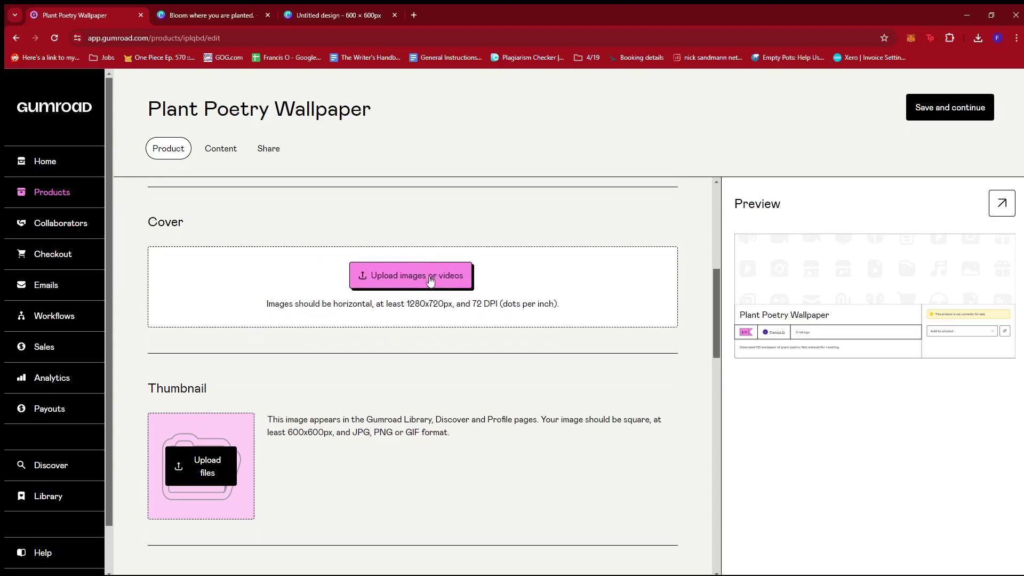
left_click(426, 285)
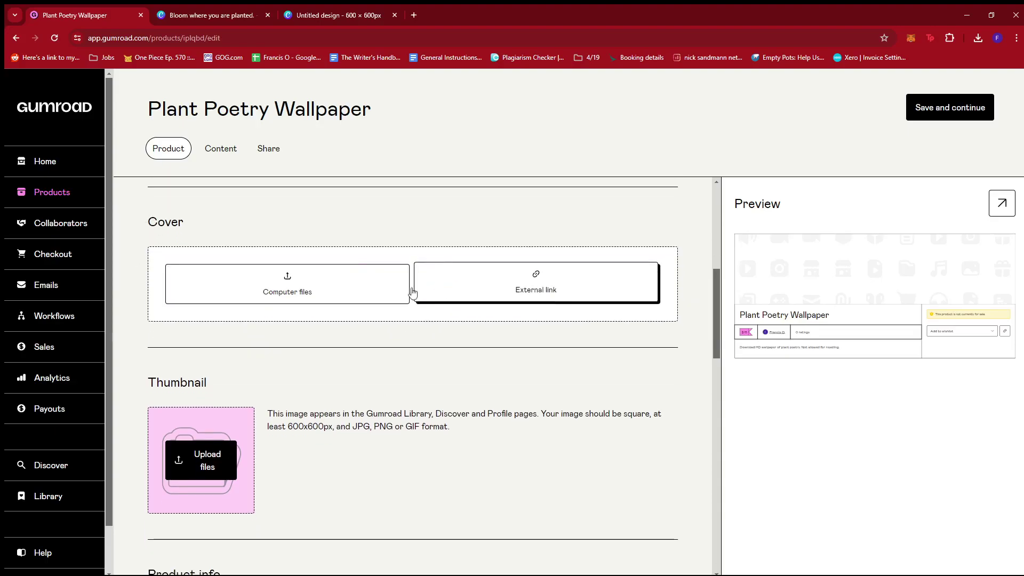
left_click(332, 286)
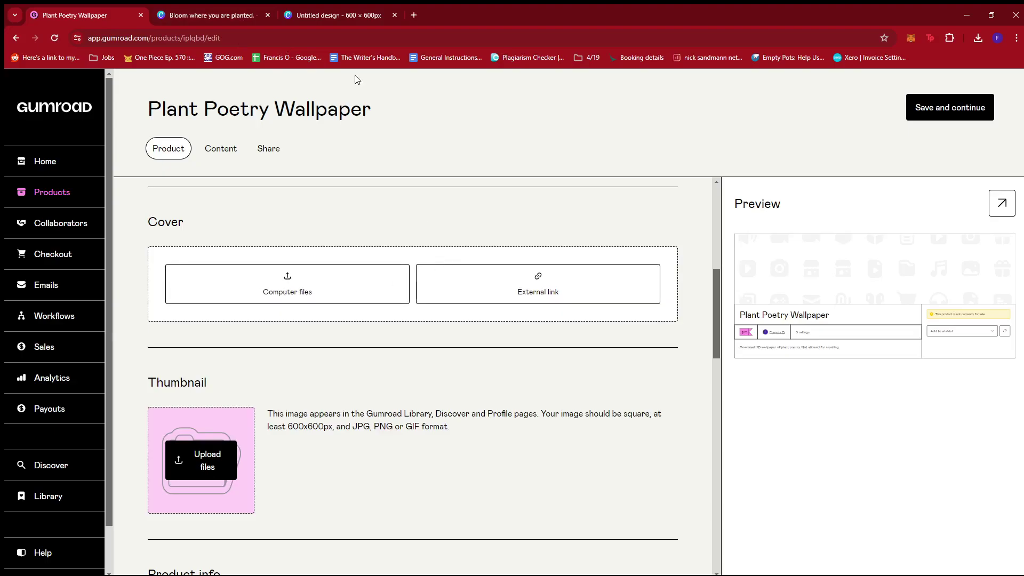
left_click(209, 11)
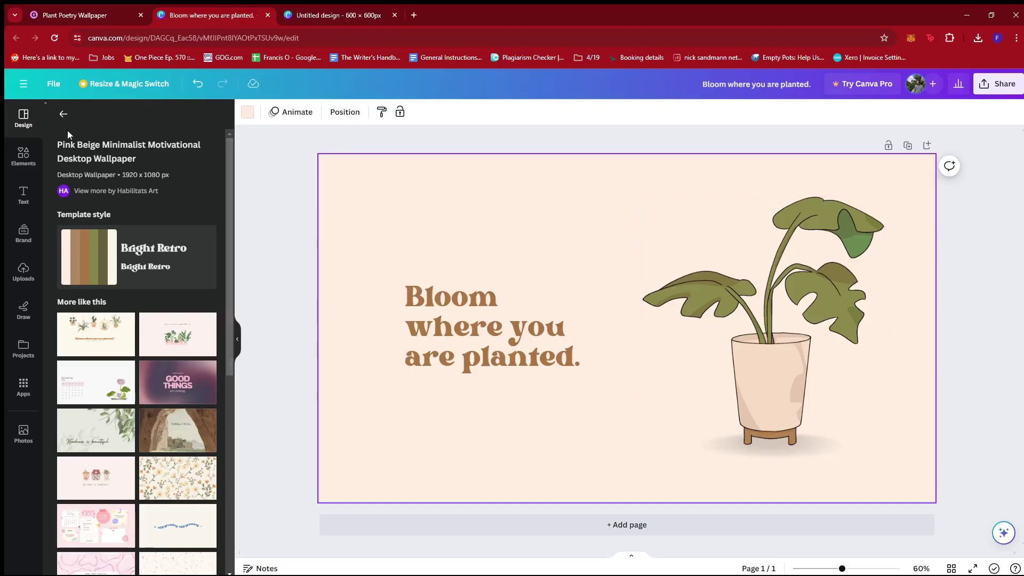
Step: Search Canva's templates for 'watermark'
left_click(68, 116)
left_click(115, 119)
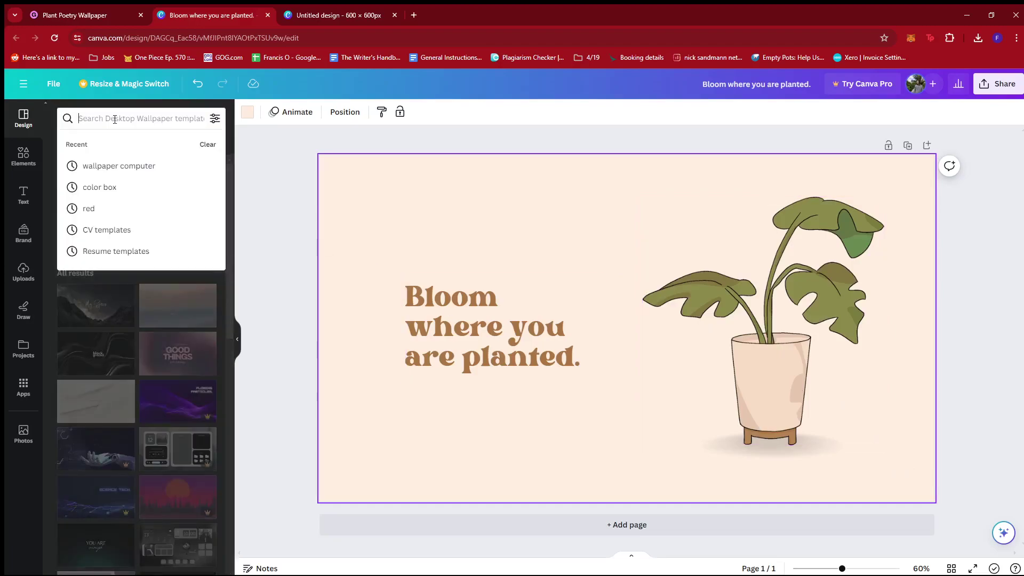
type("watermark")
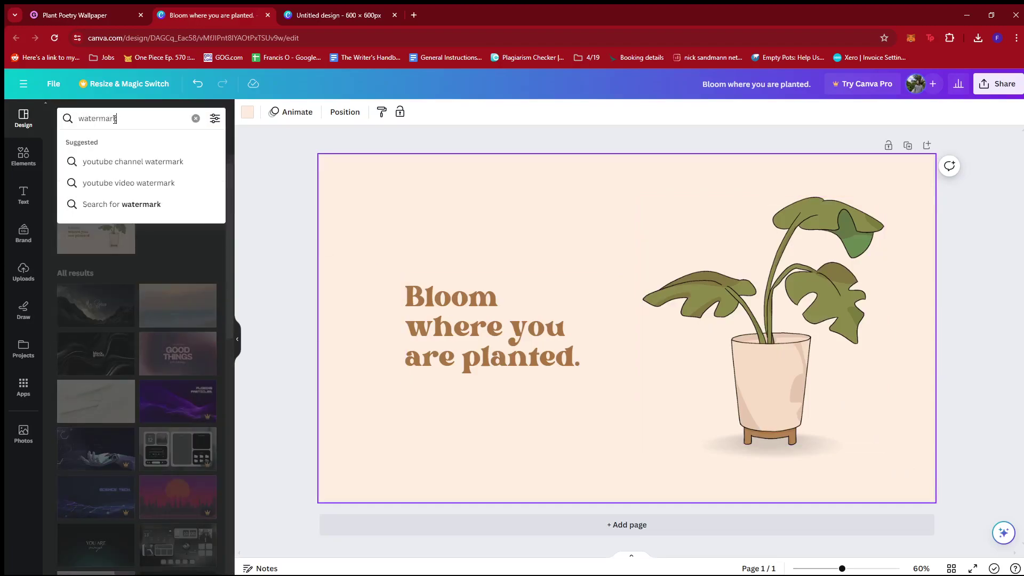
key("Return")
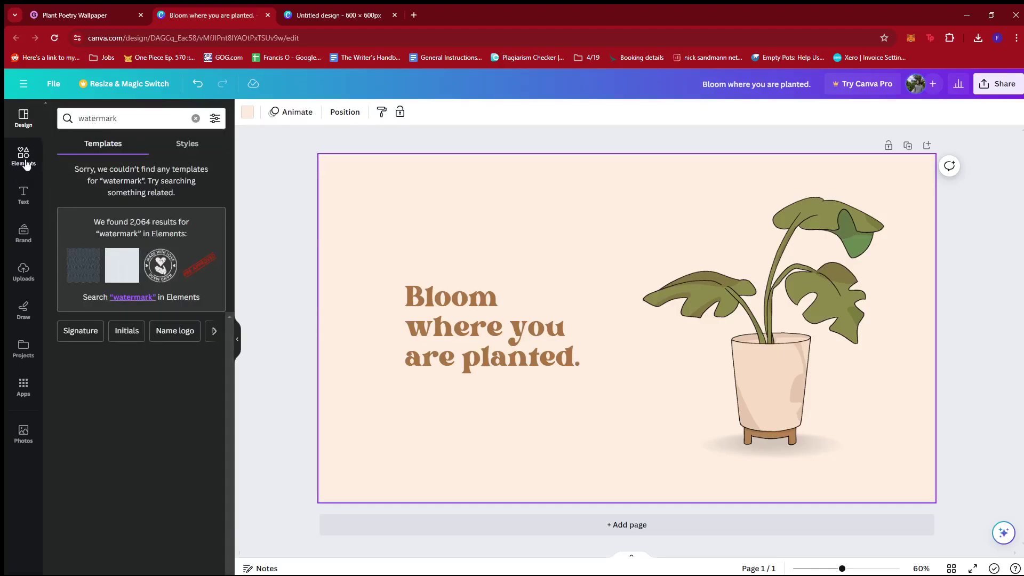
Step: Search Elements for 'watermark' and expand the watermark photo and graphic results
left_click(27, 163)
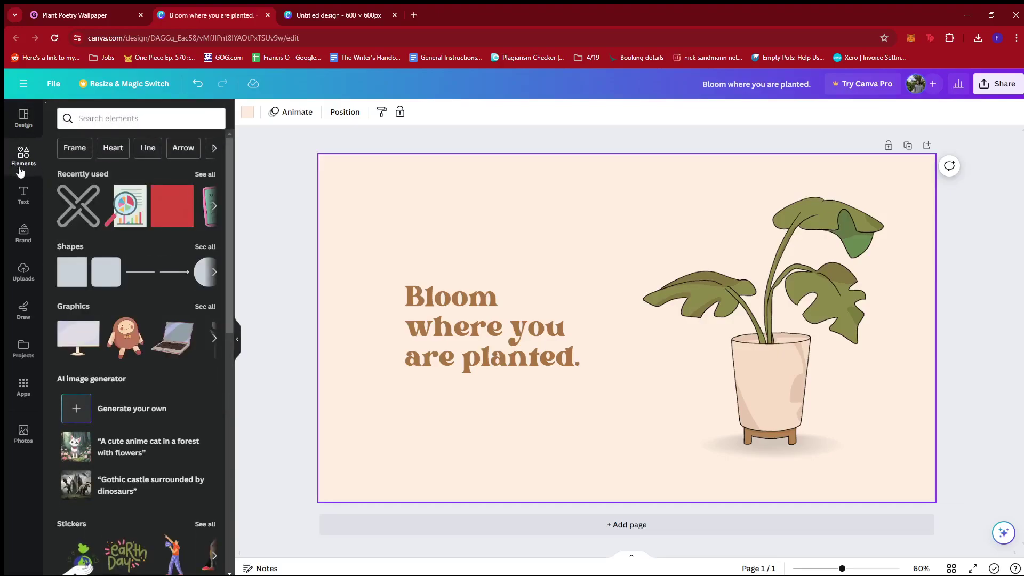
left_click(102, 120)
type("waterma")
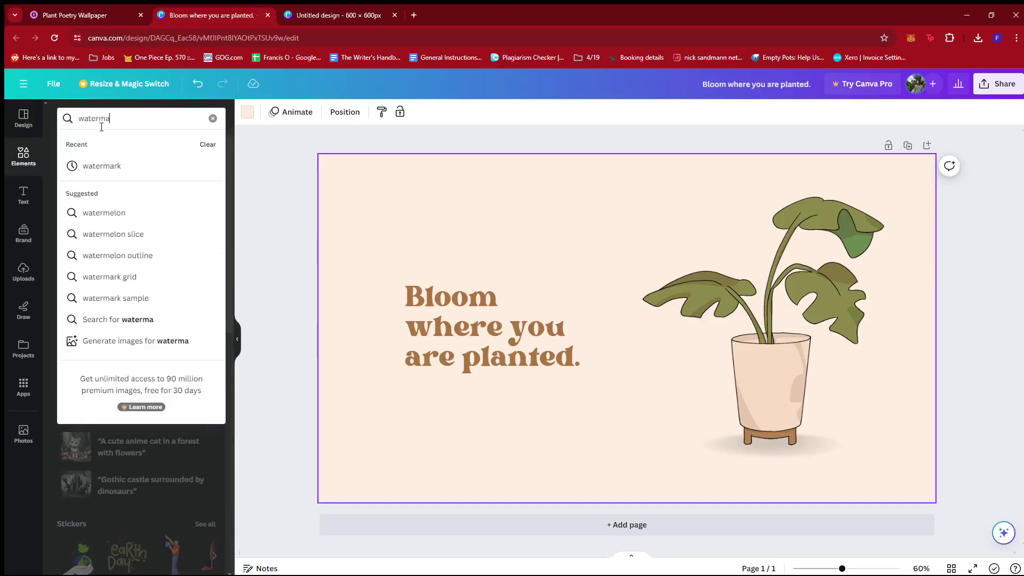
type("rk")
key("Return")
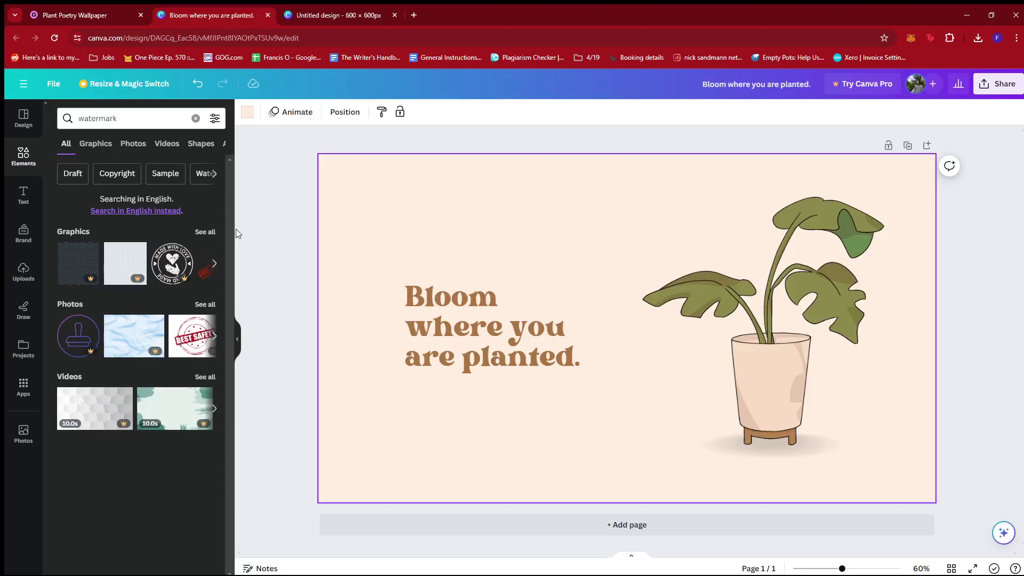
left_click(214, 336)
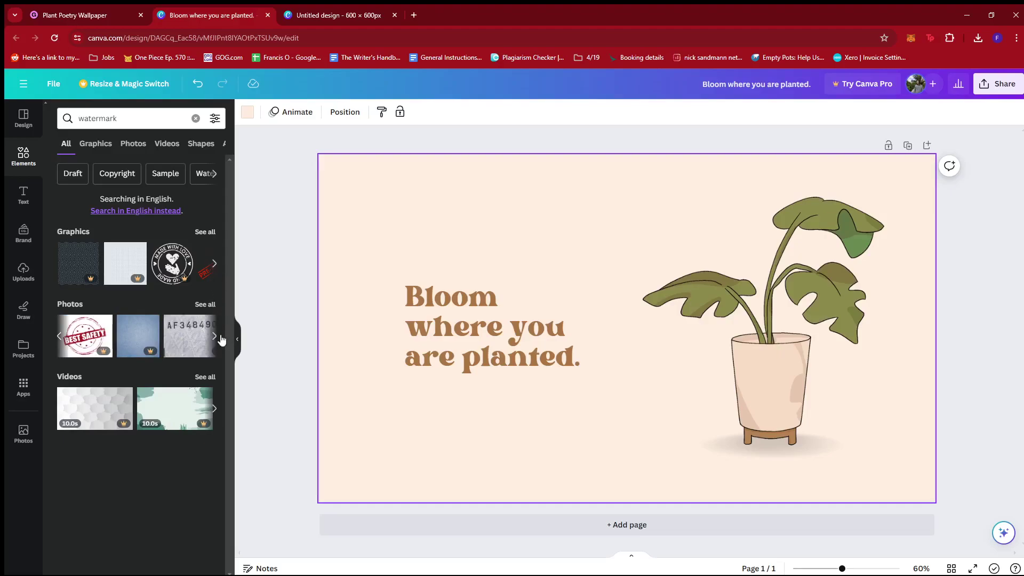
left_click(215, 336)
left_click(214, 265)
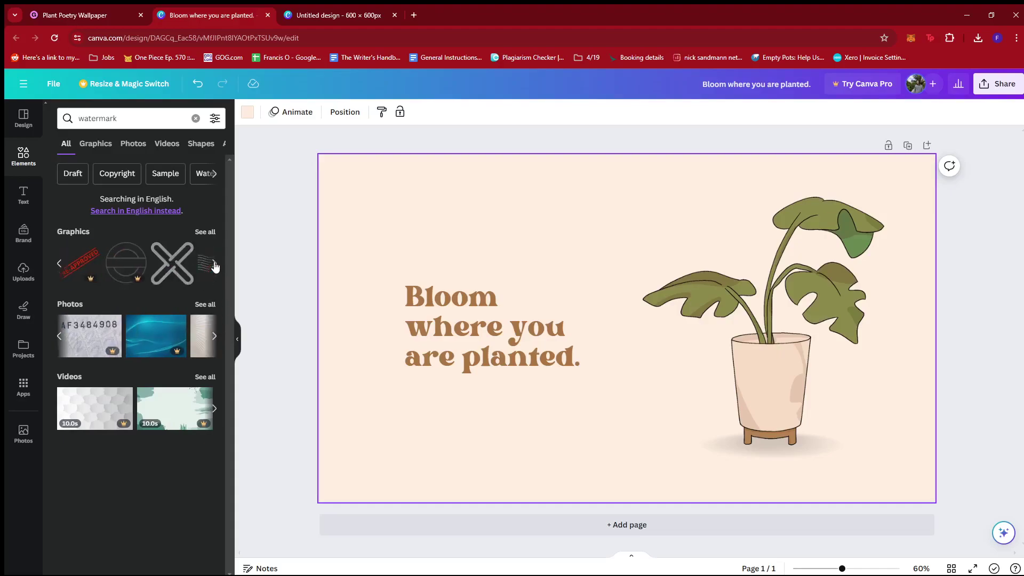
Step: Place the grey X graphic in the wallpaper's bottom-right corner, shrunk to about 182 × 182
left_click(175, 271)
left_click_drag(622, 309, 656, 359)
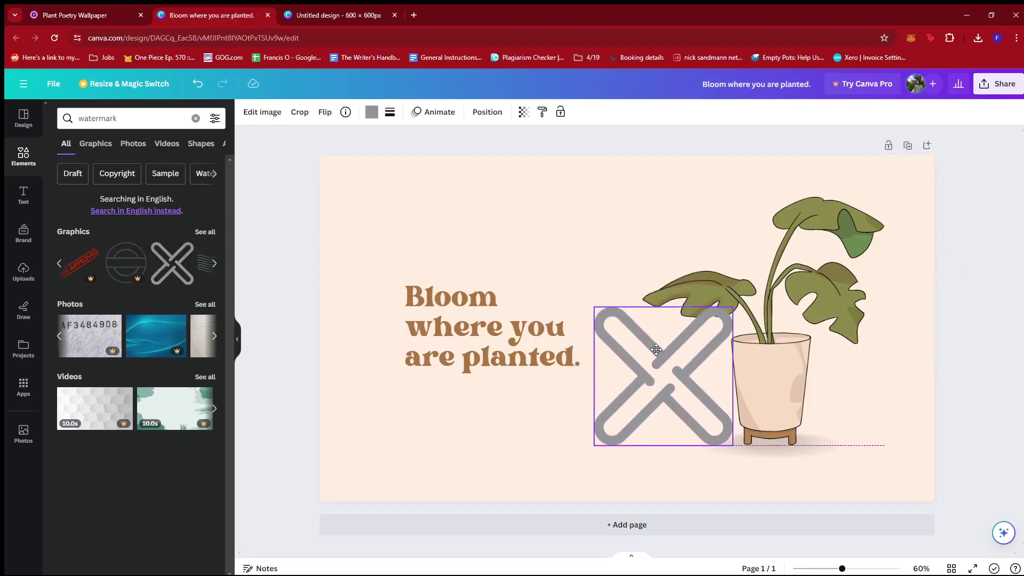
left_click_drag(594, 307, 879, 446)
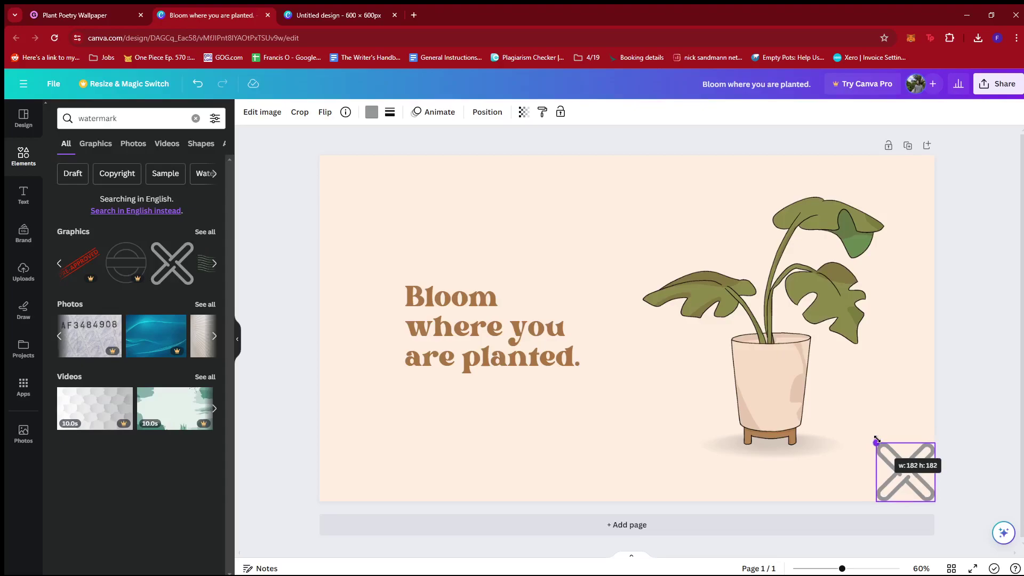
left_click(905, 289)
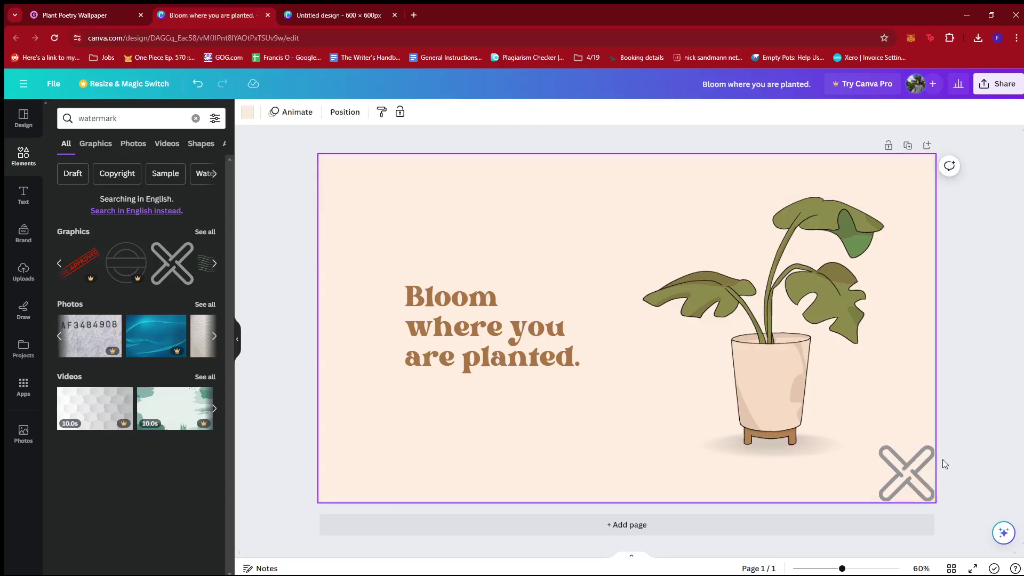
left_click(915, 472)
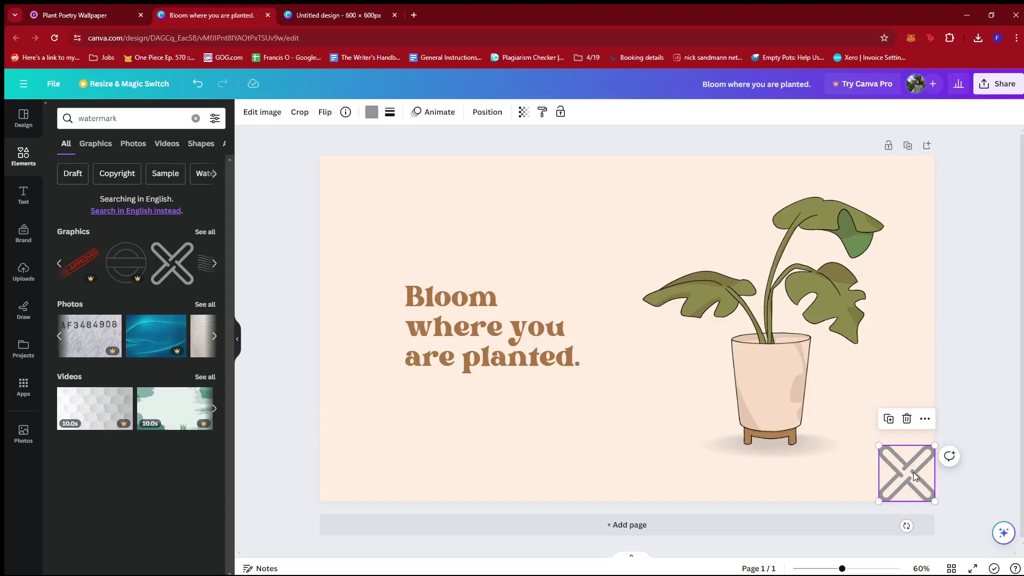
Step: Paste the X watermark into the 600 × 600 thumbnail's corner at 79 × 79, then return to Bloom
left_click(351, 8)
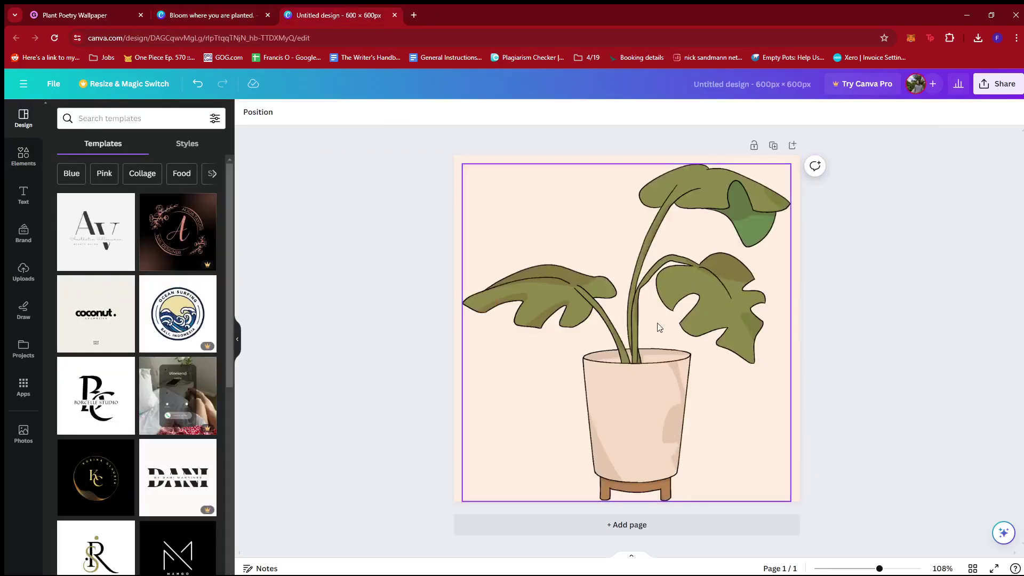
left_click(794, 469)
key("ctrl+v")
left_click_drag(503, 195, 515, 222)
left_click_drag(469, 184, 778, 475)
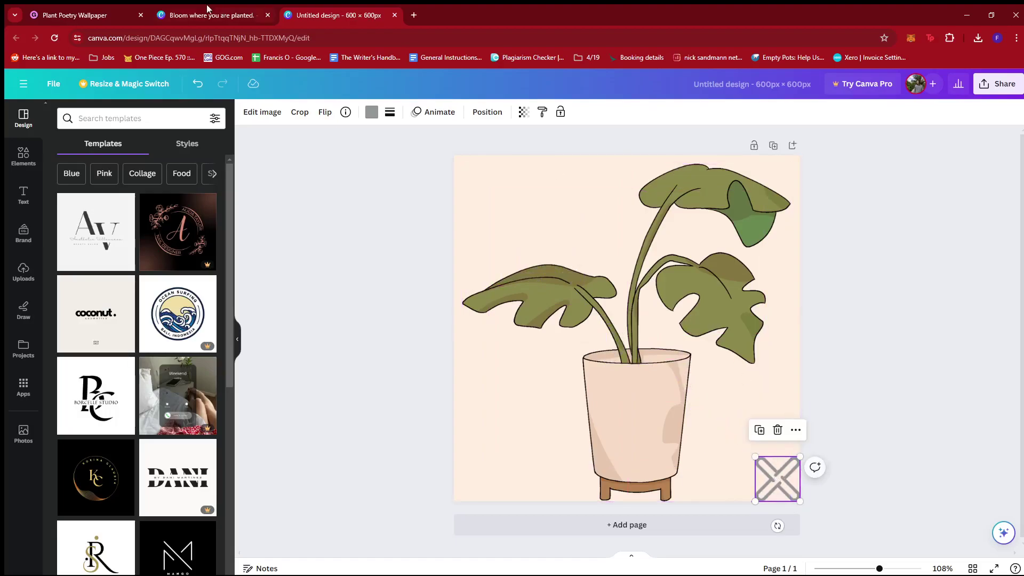
key("ctrl+shift+Tab")
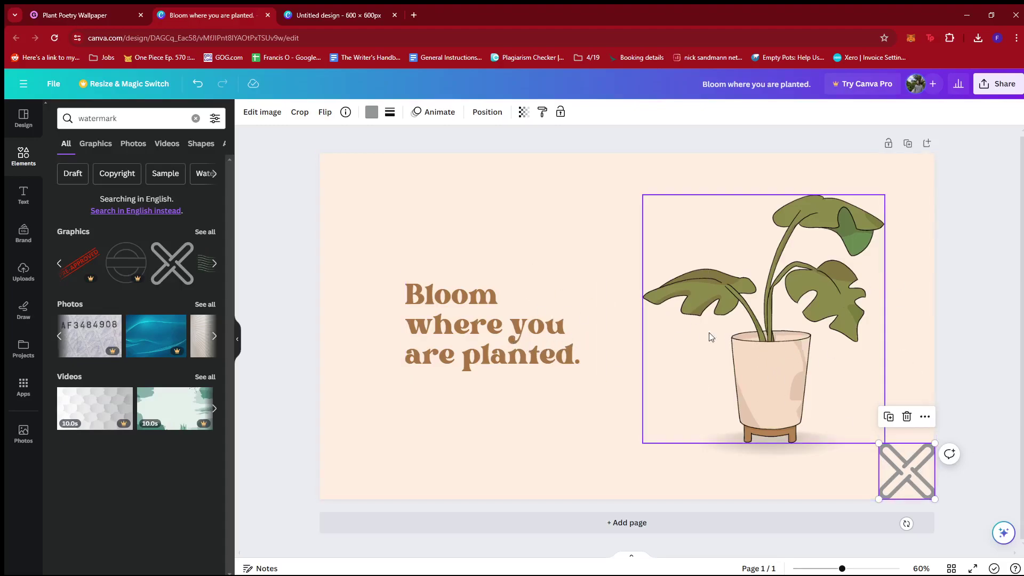
Step: Download the watermarked Bloom wallpaper design as a PNG
left_click(992, 84)
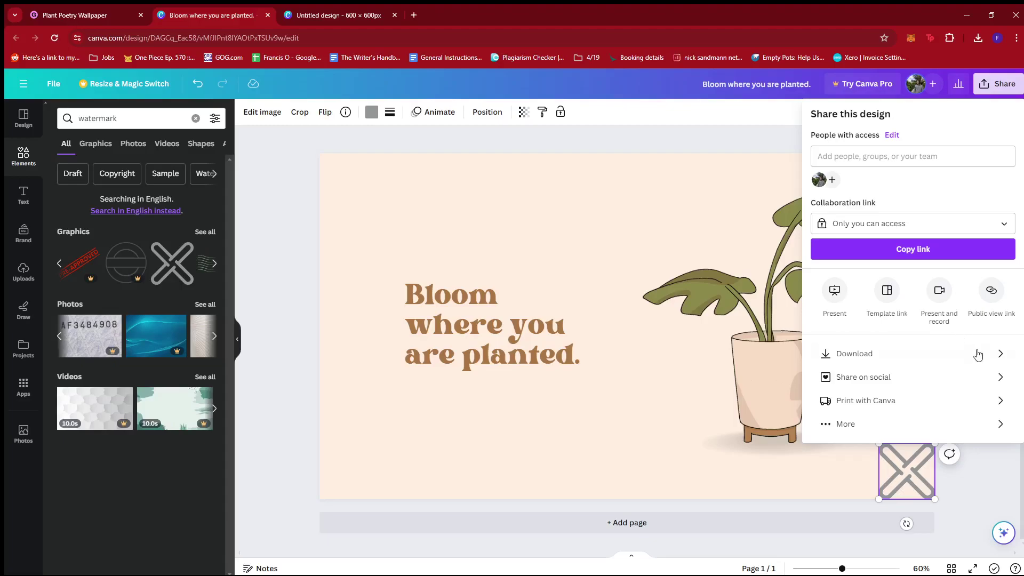
left_click(994, 355)
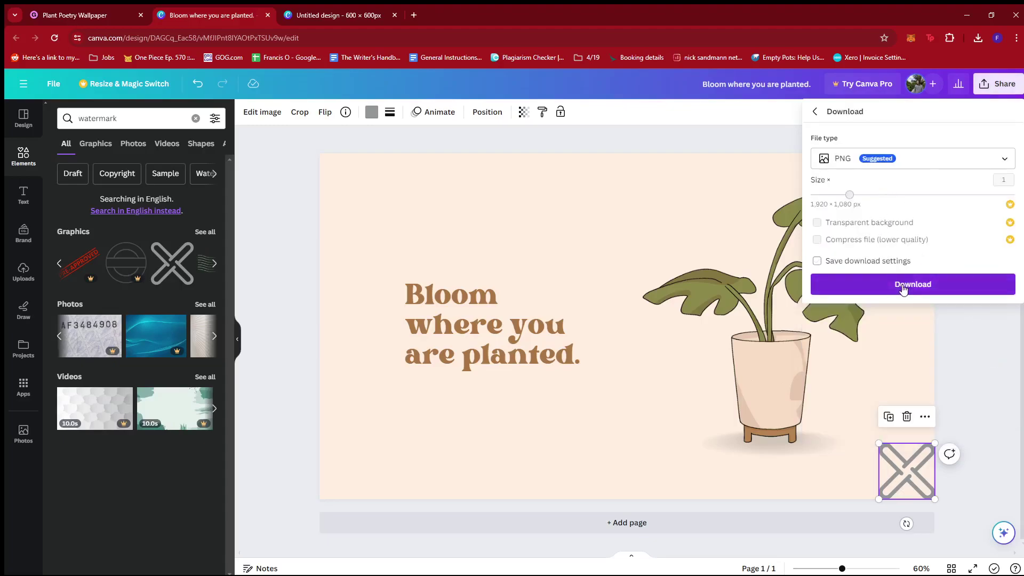
left_click(903, 290)
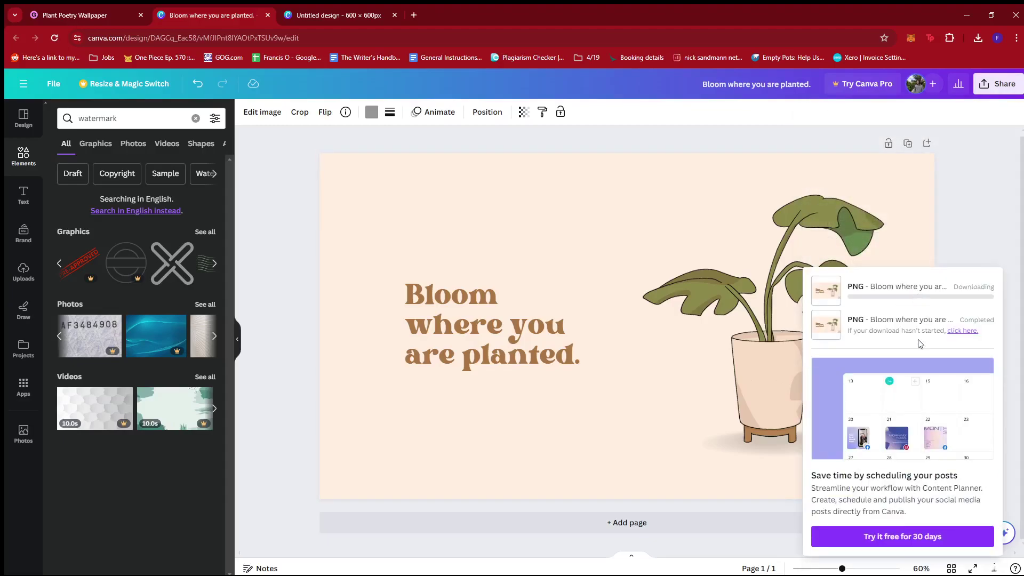
Step: Download the 600 × 600 plant design as a PNG and go back to the wallpaper
left_click(347, 11)
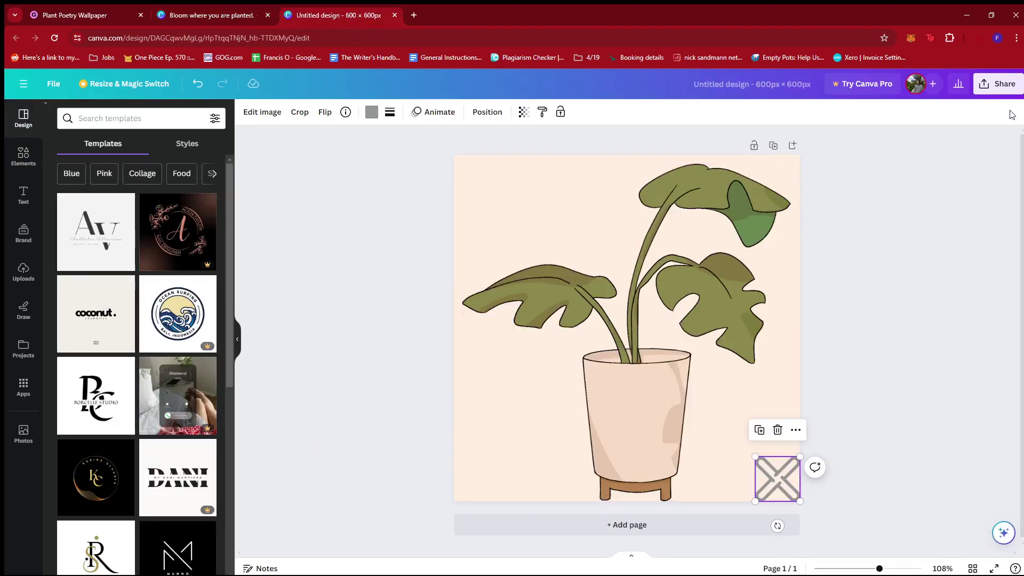
left_click(998, 83)
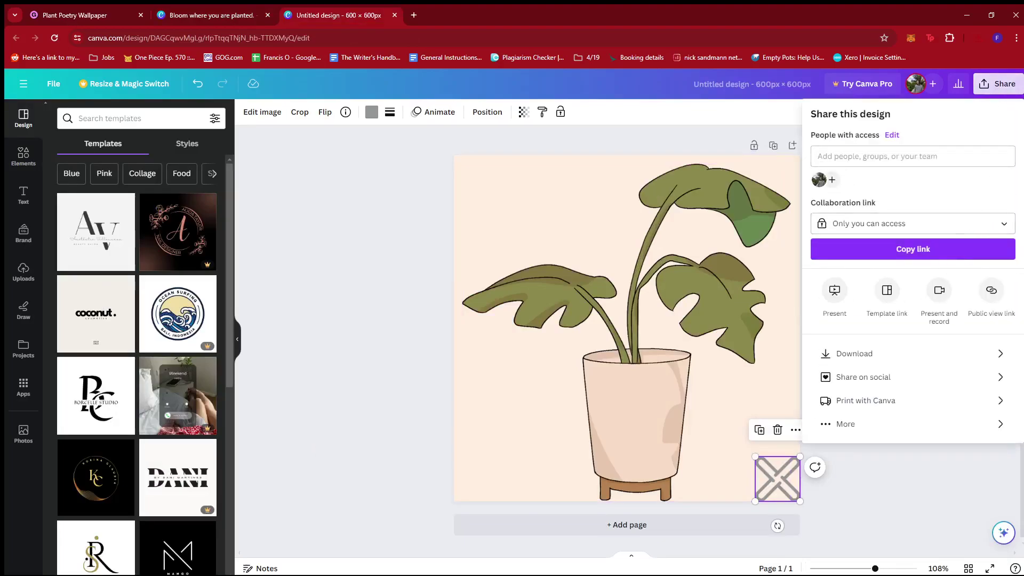
left_click(965, 356)
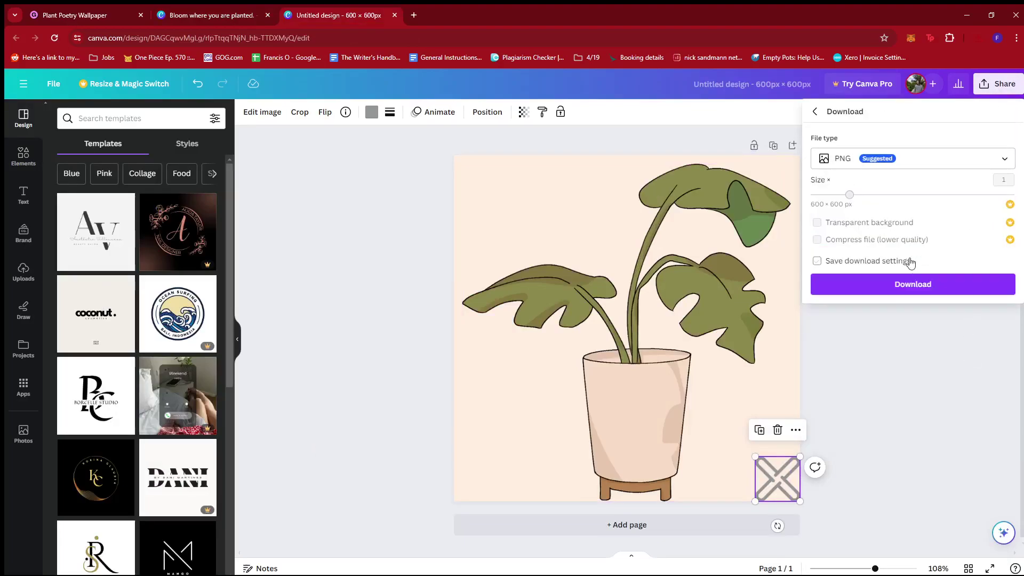
left_click(915, 288)
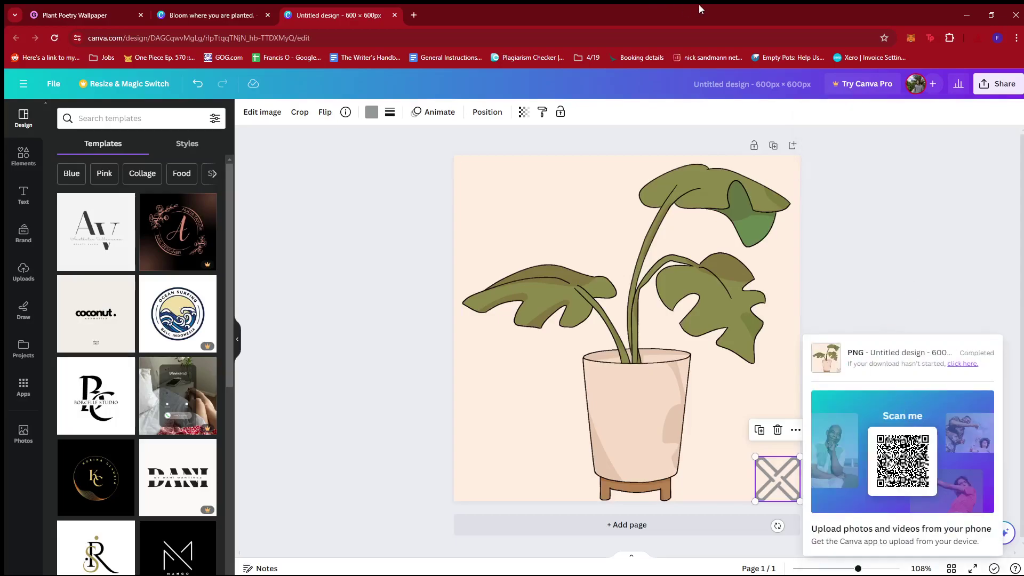
left_click(233, 9)
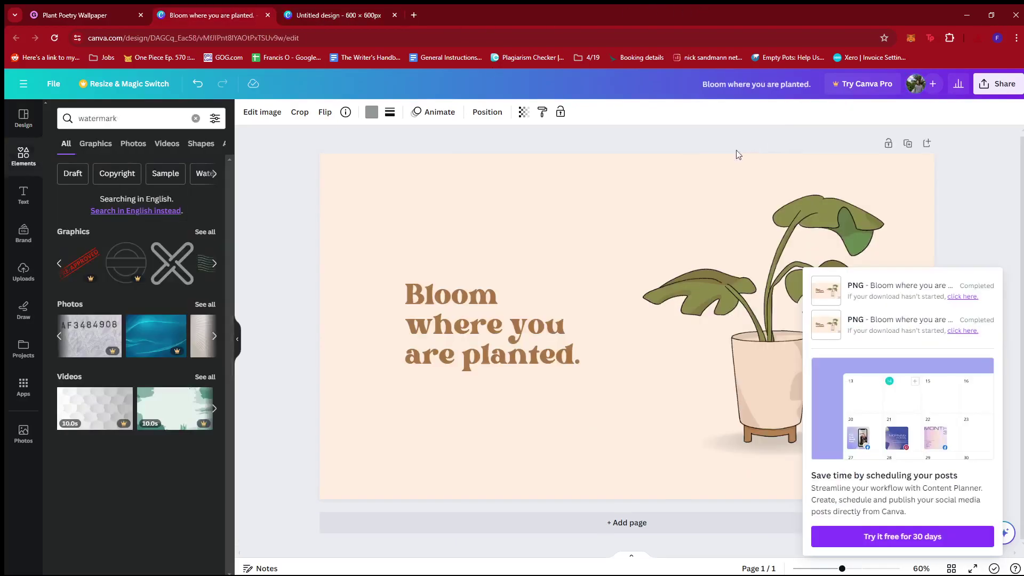
left_click(989, 210)
left_click(352, 260)
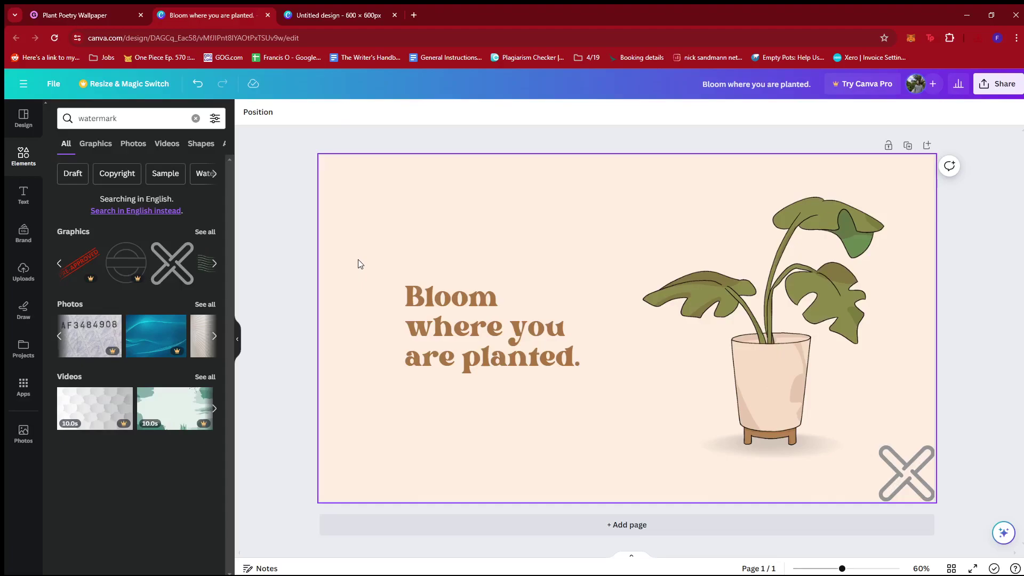
Step: Upload the downloaded watermarked Bloom wallpaper PNG as the Plant Poetry Wallpaper cover
left_click(54, 14)
scroll(263, 263, "down", 1)
scroll(210, 277, "up", 1)
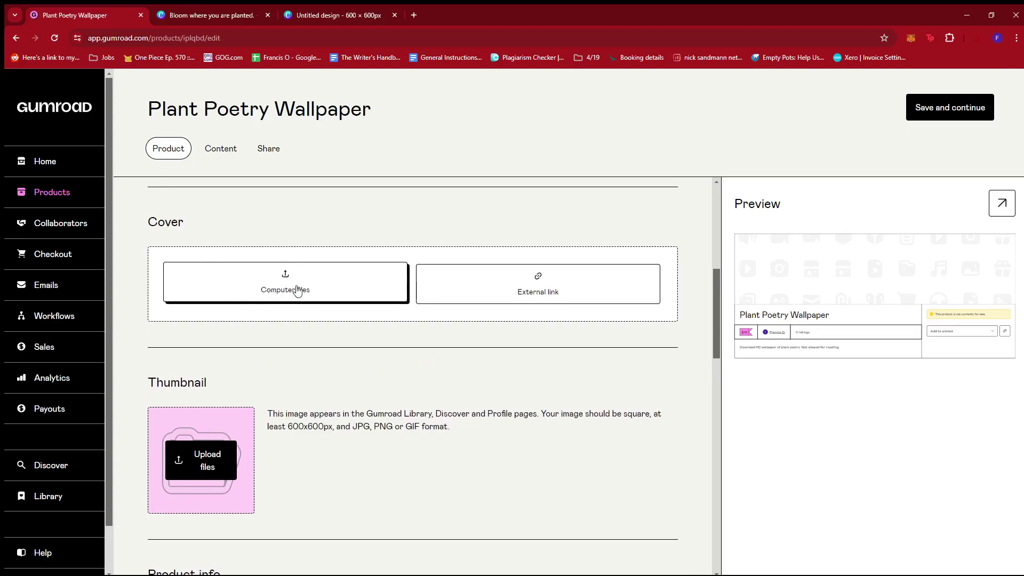
left_click(291, 293)
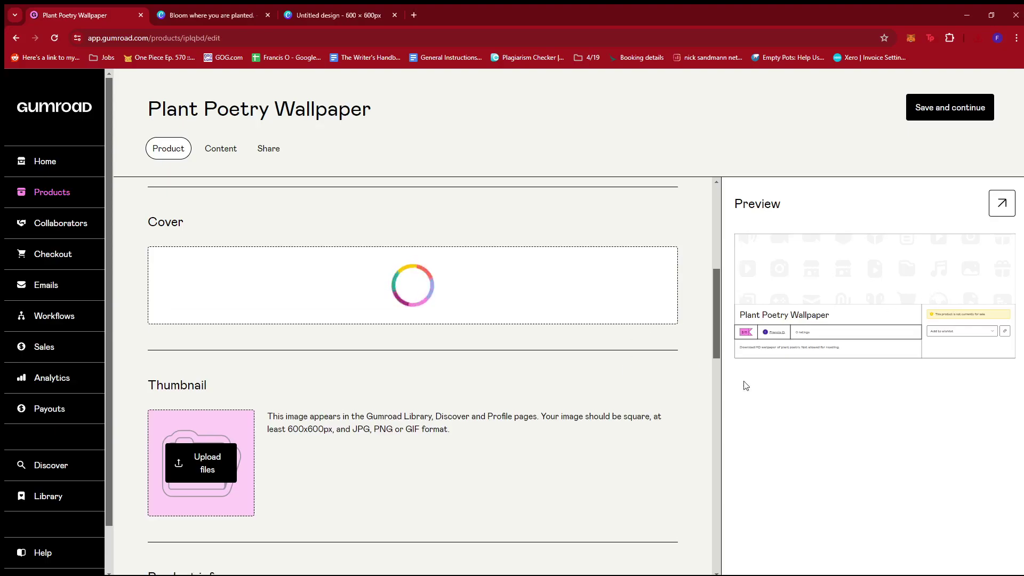
scroll(528, 386, "down", 1)
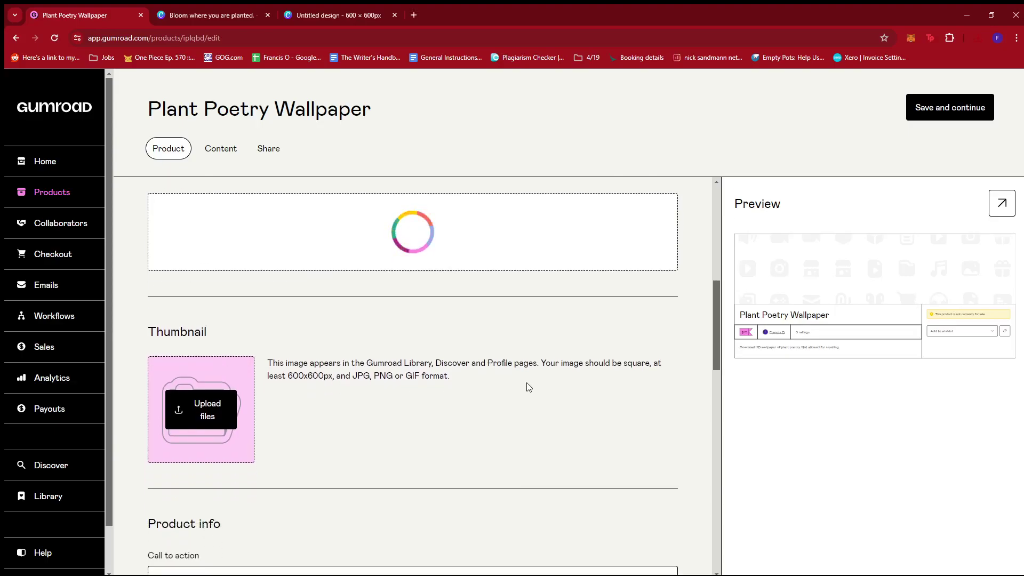
scroll(538, 386, "up", 2)
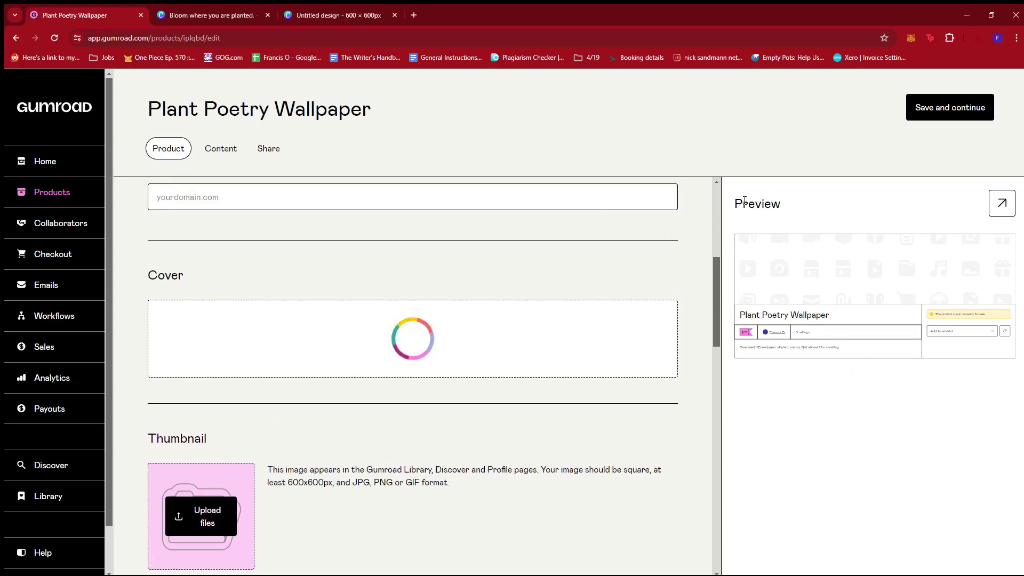
scroll(834, 266, "down", 1)
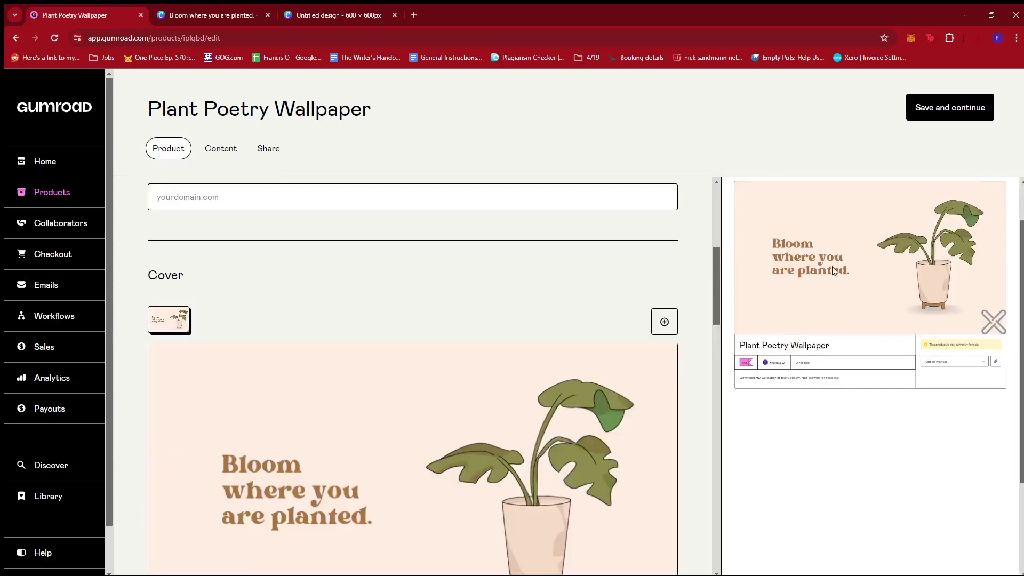
scroll(853, 267, "up", 1)
scroll(975, 338, "down", 1)
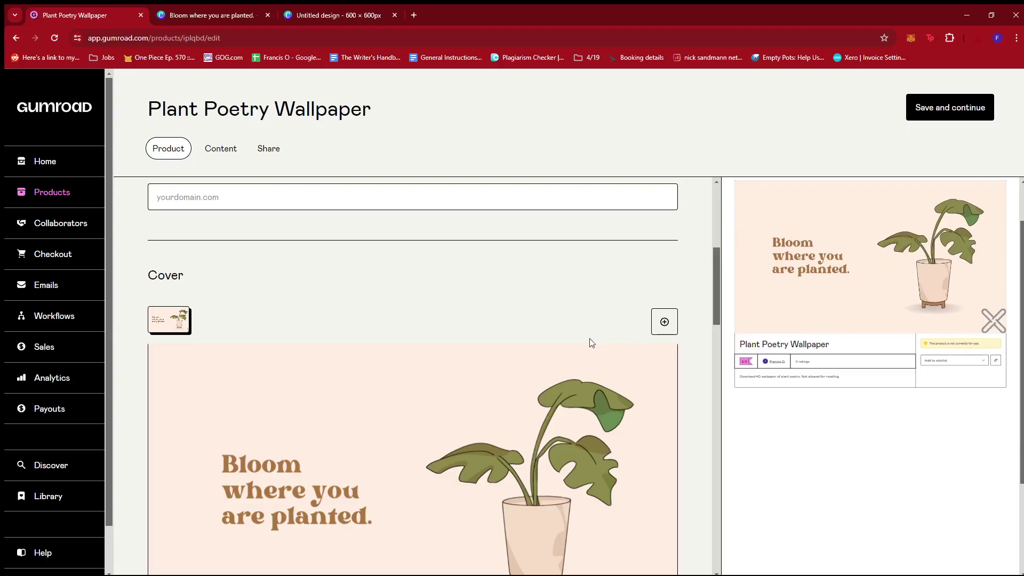
scroll(591, 343, "down", 8)
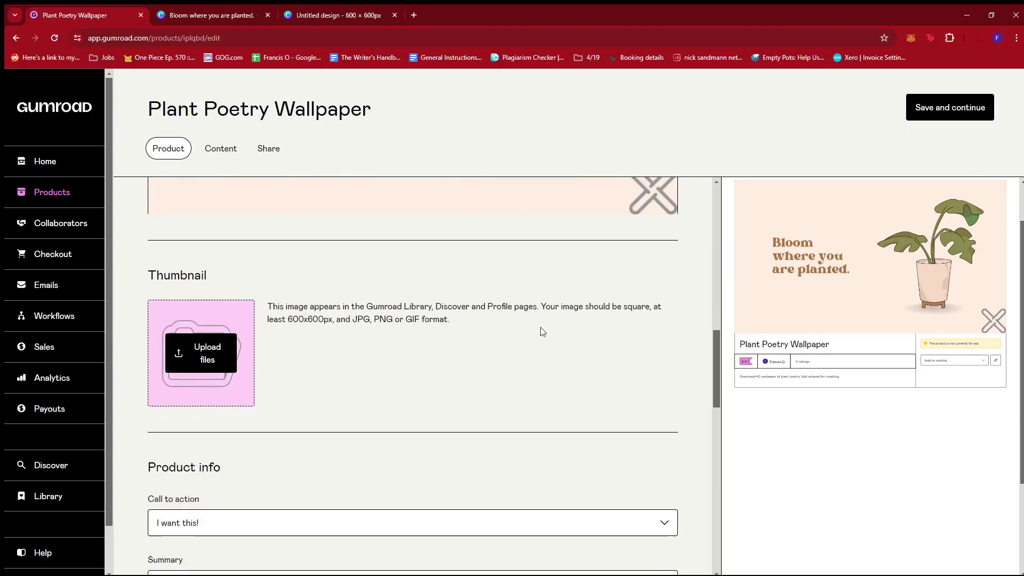
Step: Upload the square 600 × 600 watermarked plant PNG as the product thumbnail
left_click(203, 356)
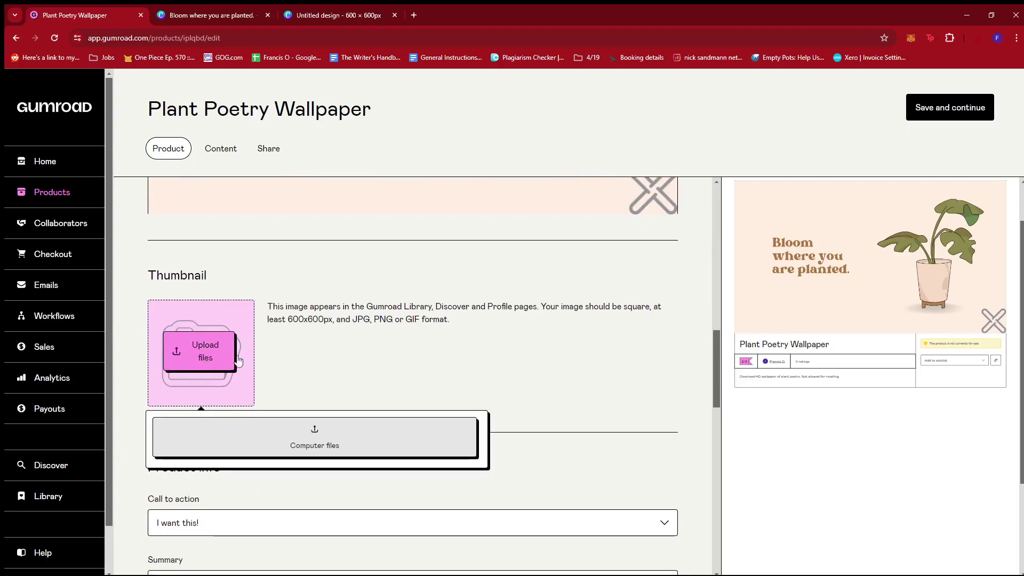
left_click(314, 451)
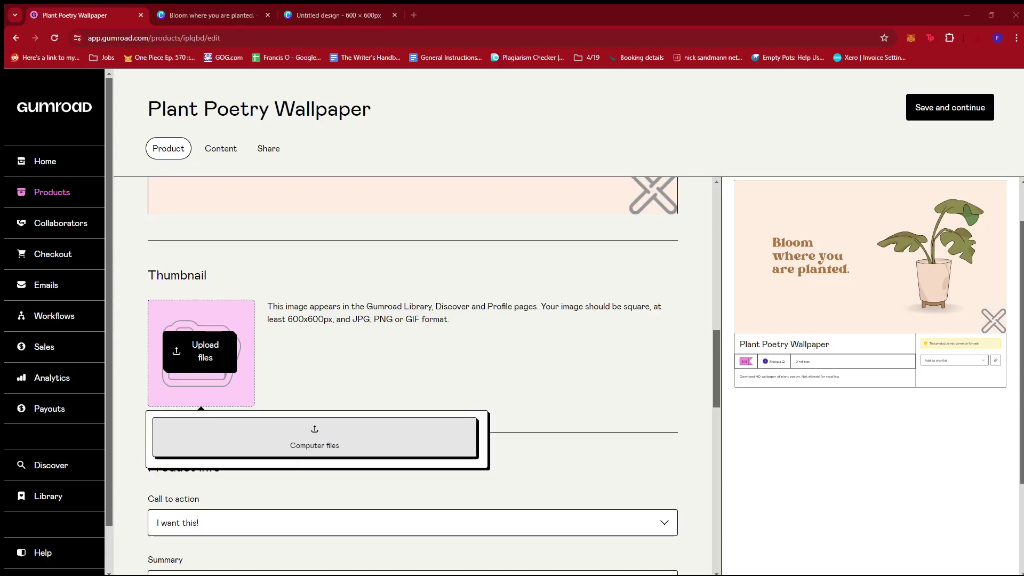
left_click(927, 293)
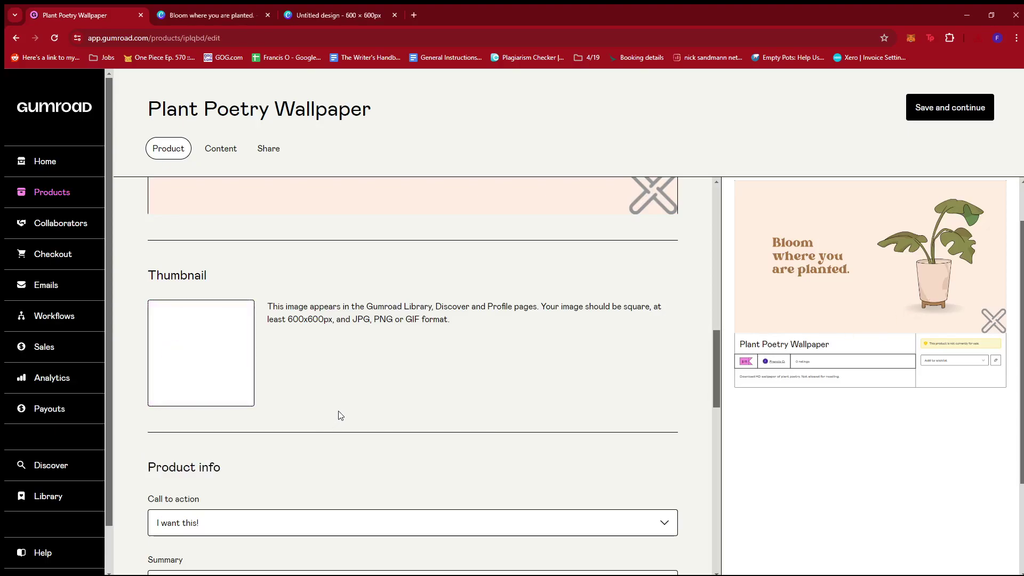
scroll(339, 415, "down", 1)
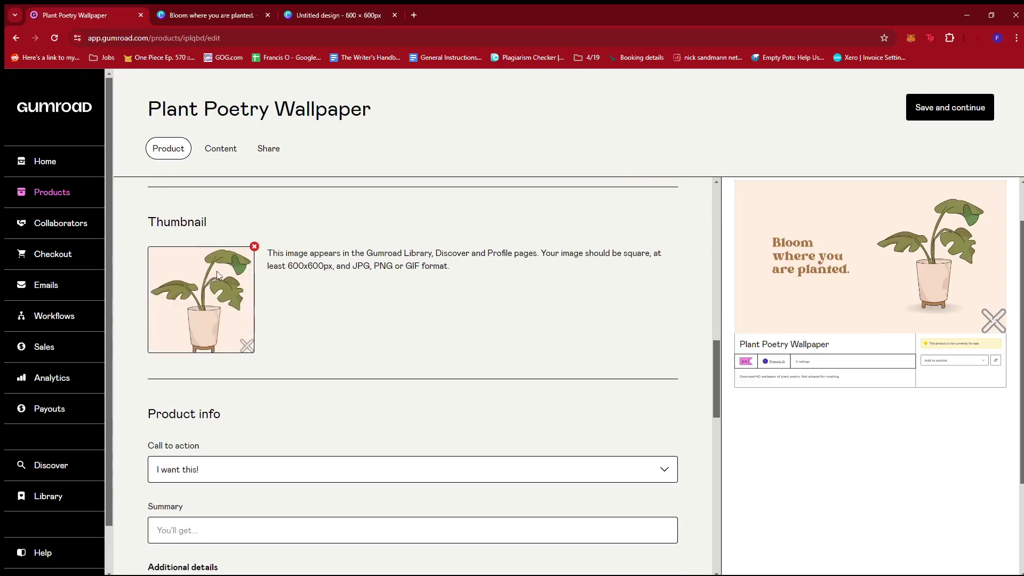
scroll(283, 332, "down", 3)
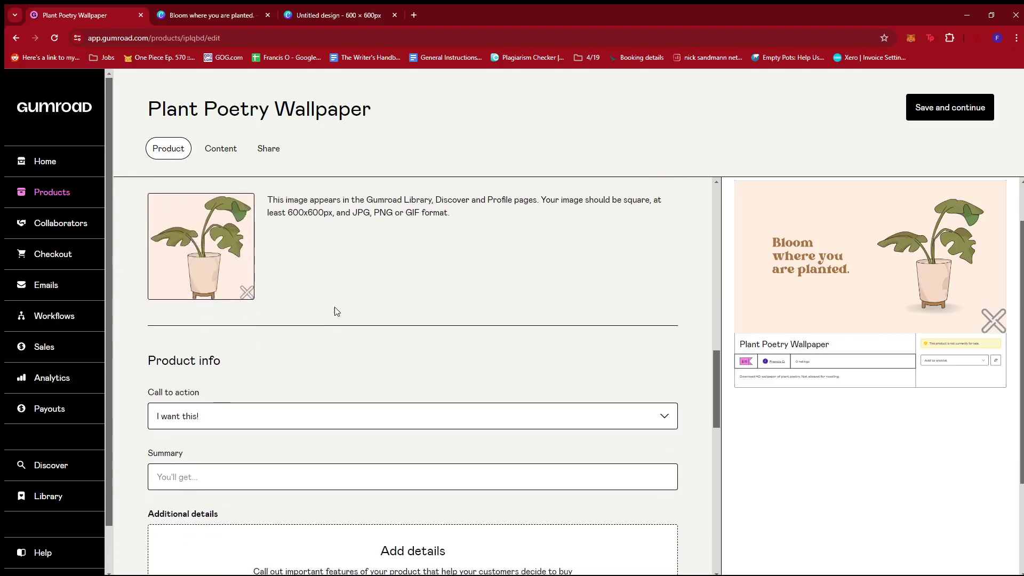
Step: Set the product's call to action to 'Buy this'
scroll(212, 292, "down", 1)
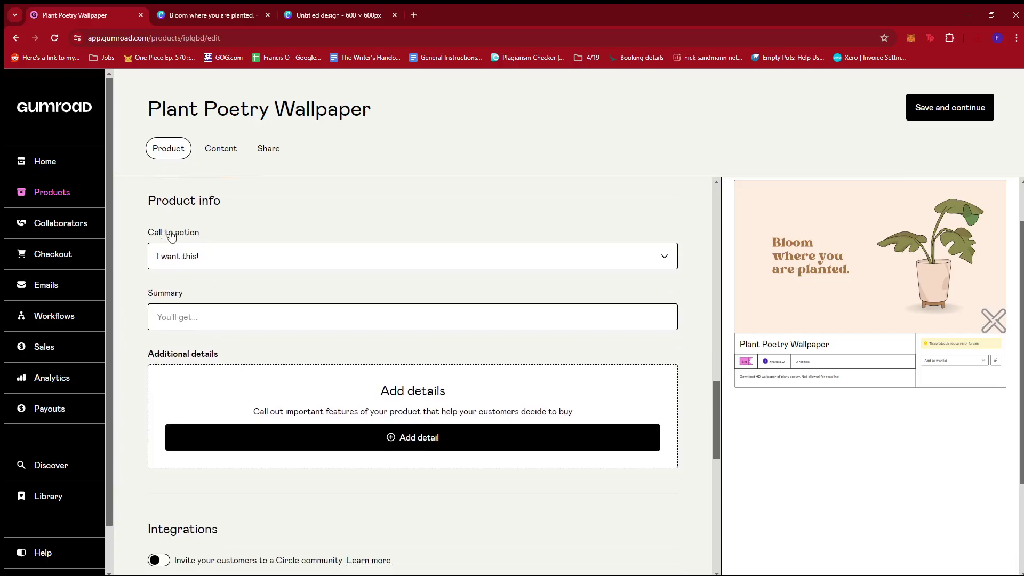
left_click(222, 262)
left_click(187, 291)
Step: Type the summary 'A dHD downloadable pla' and discard an empty additional-details row
scroll(311, 267, "down", 1)
left_click(311, 263)
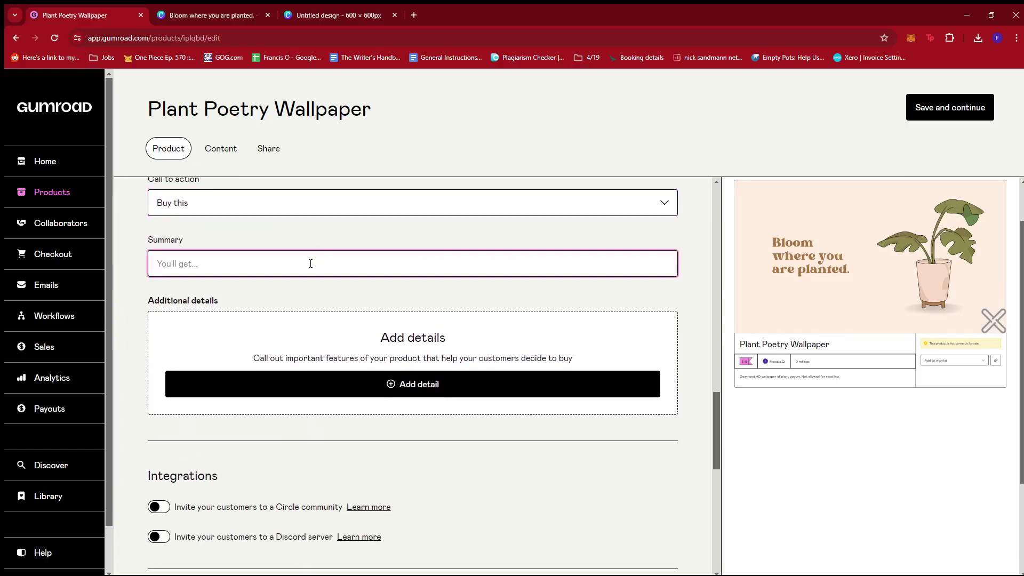
type("A")
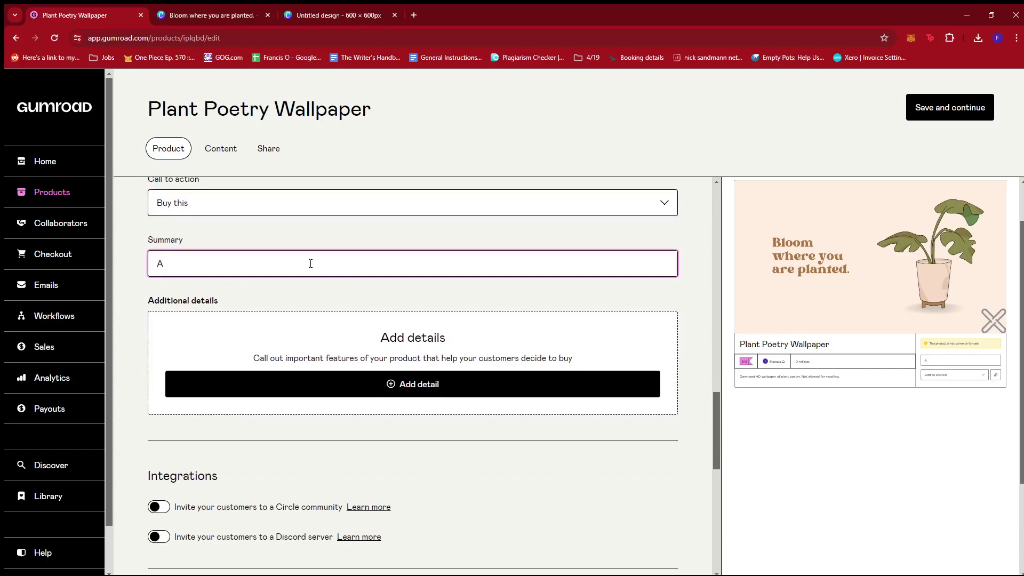
type(" dHD downloadable")
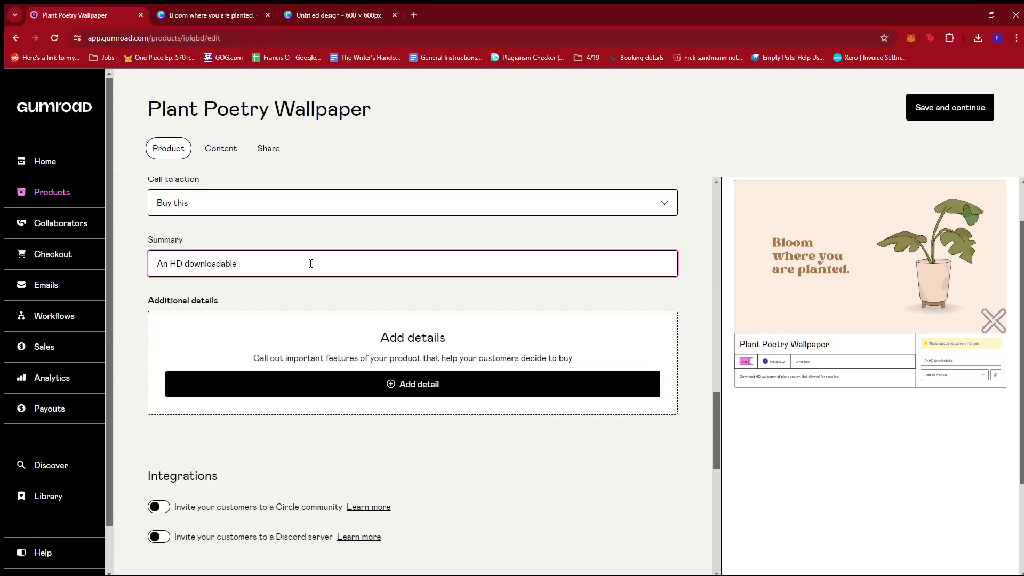
type(" plant poetry wallpaper")
scroll(305, 264, "down", 2)
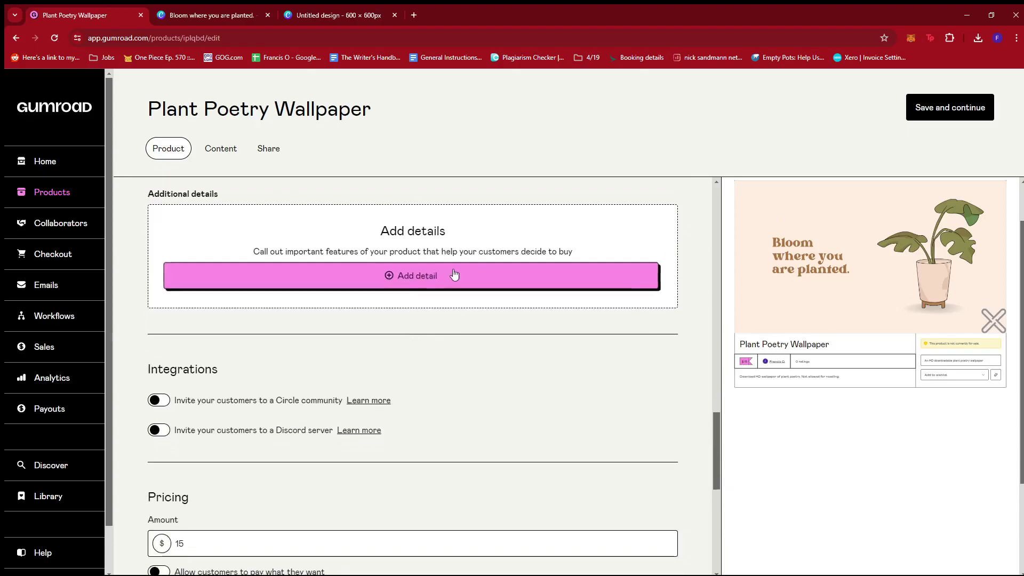
left_click(453, 275)
scroll(442, 288, "up", 2)
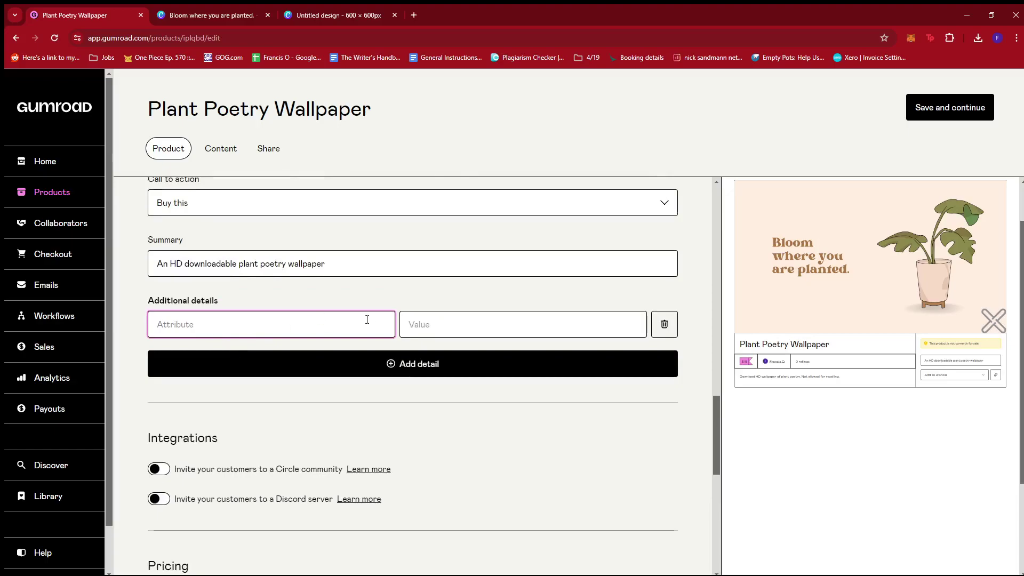
left_click(665, 324)
Step: Keep the Pricing amount at $15 with pay-what-you-want off, scrolling down to Settings
scroll(439, 344, "down", 2)
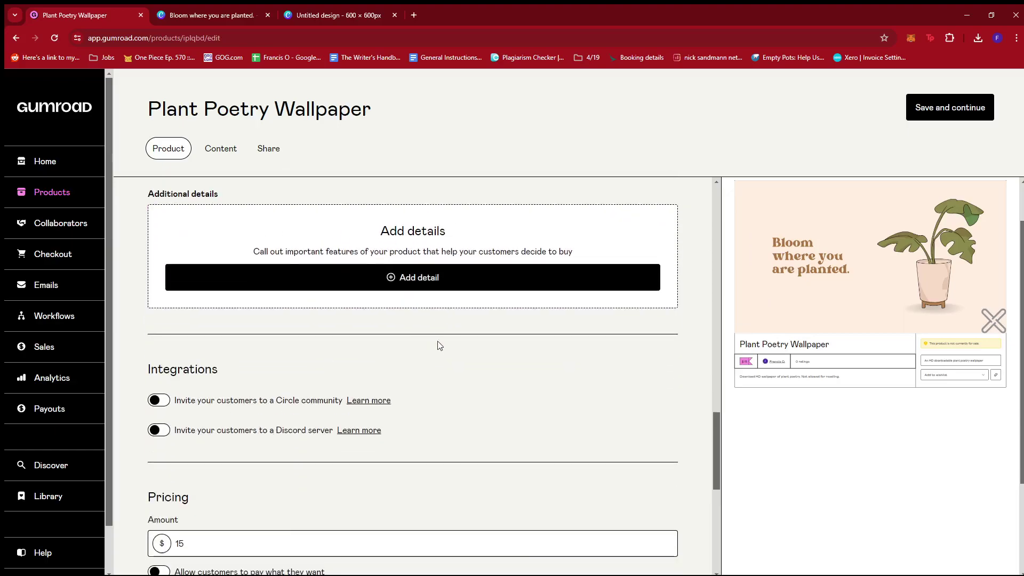
scroll(440, 315, "down", 2)
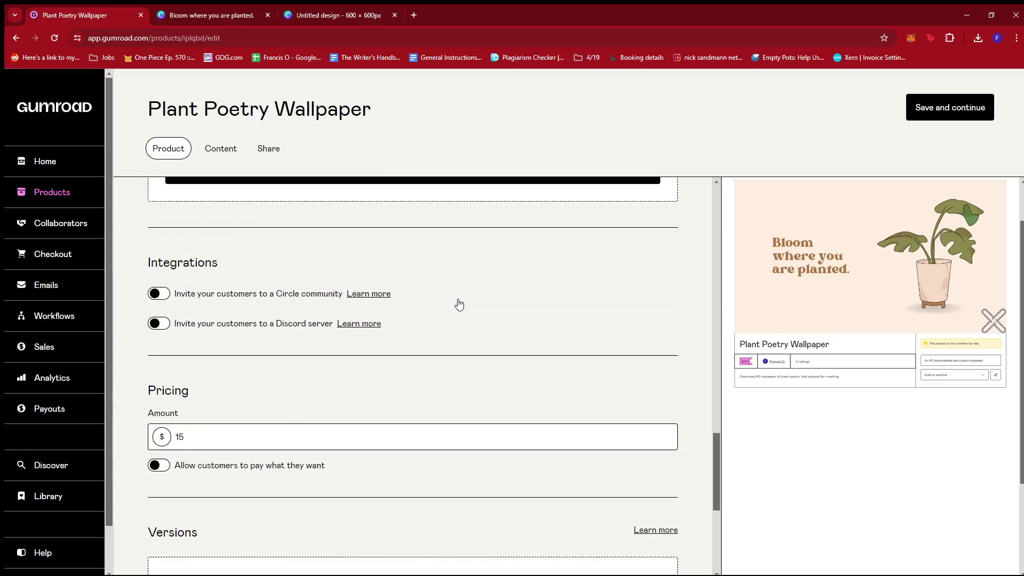
scroll(421, 291, "down", 2)
scroll(320, 286, "up", 2)
scroll(261, 285, "down", 3)
scroll(235, 248, "down", 1)
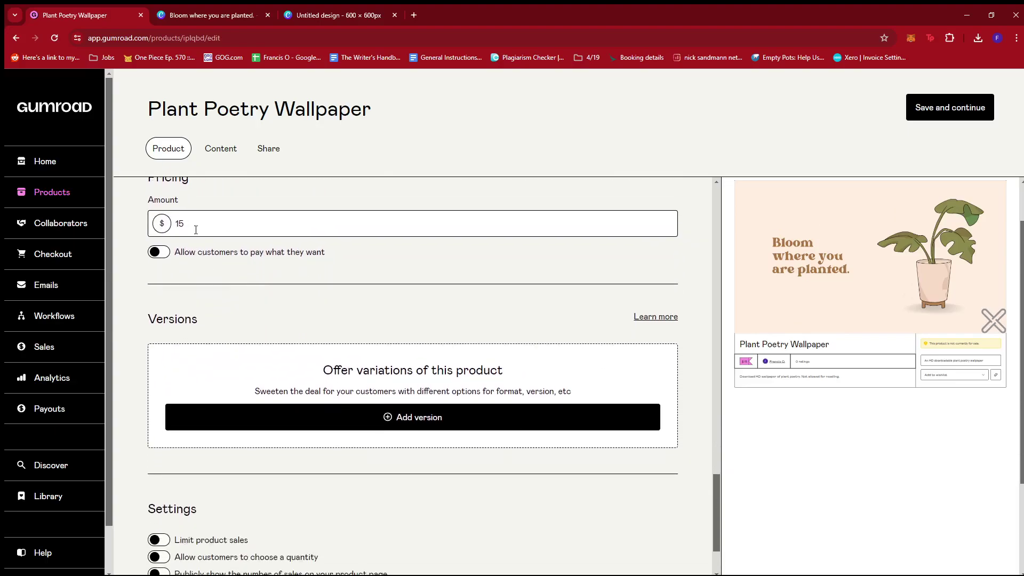
scroll(217, 270, "down", 1)
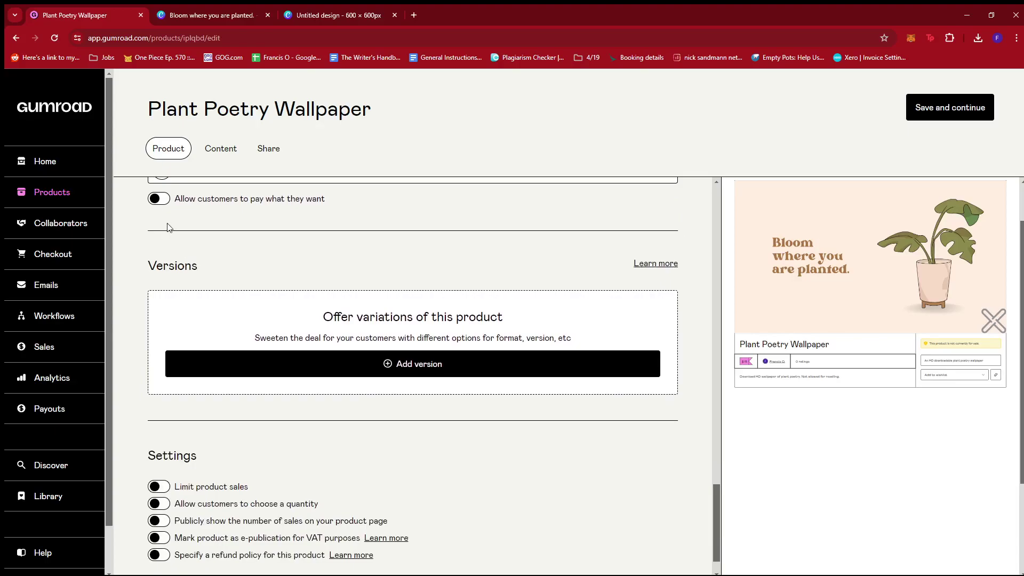
scroll(528, 209, "down", 1)
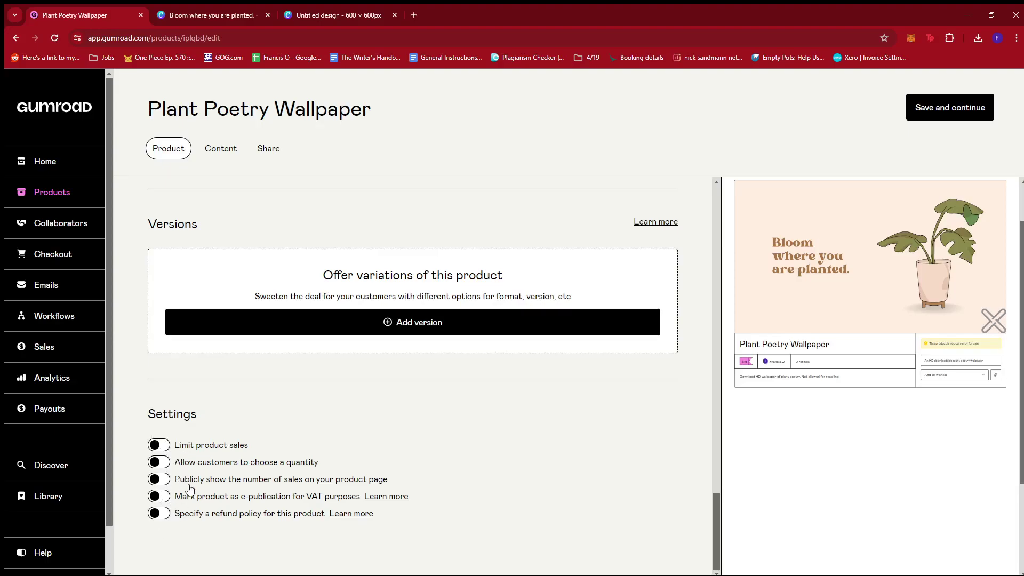
Step: Enable 'Publicly show the number of sales on your product page' and scroll back up
left_click(160, 483)
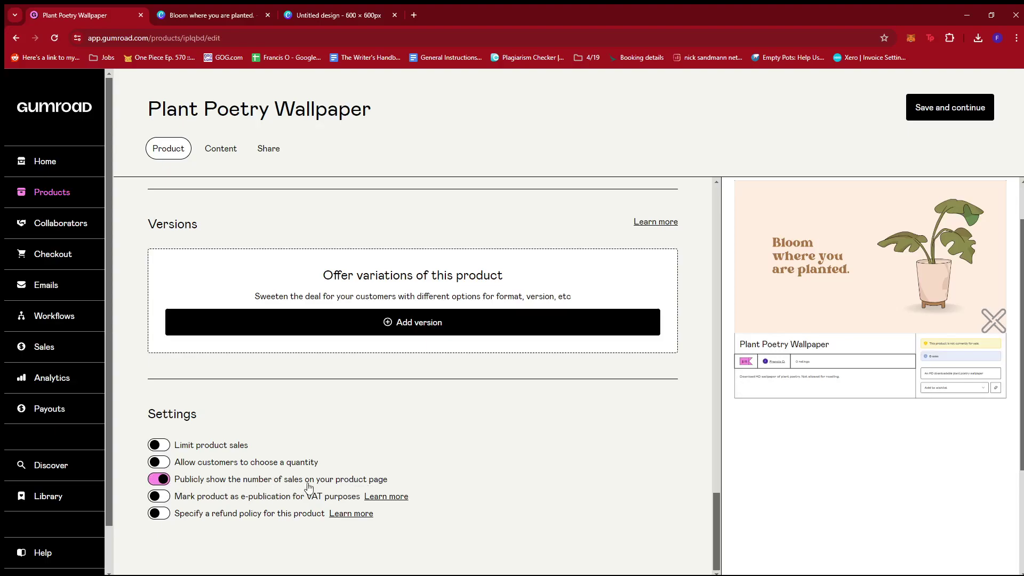
scroll(267, 503, "up", 20)
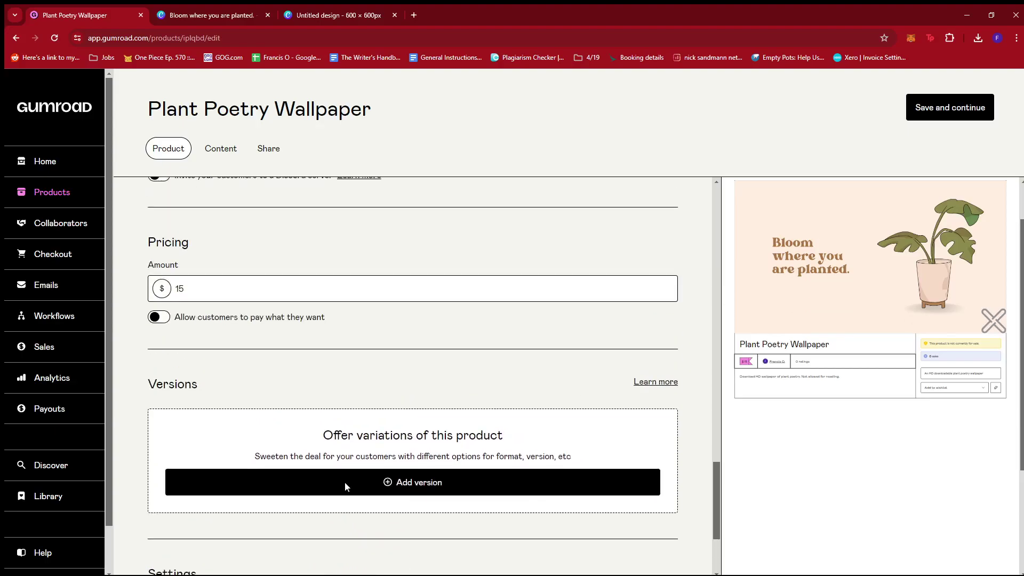
scroll(373, 491, "up", 3)
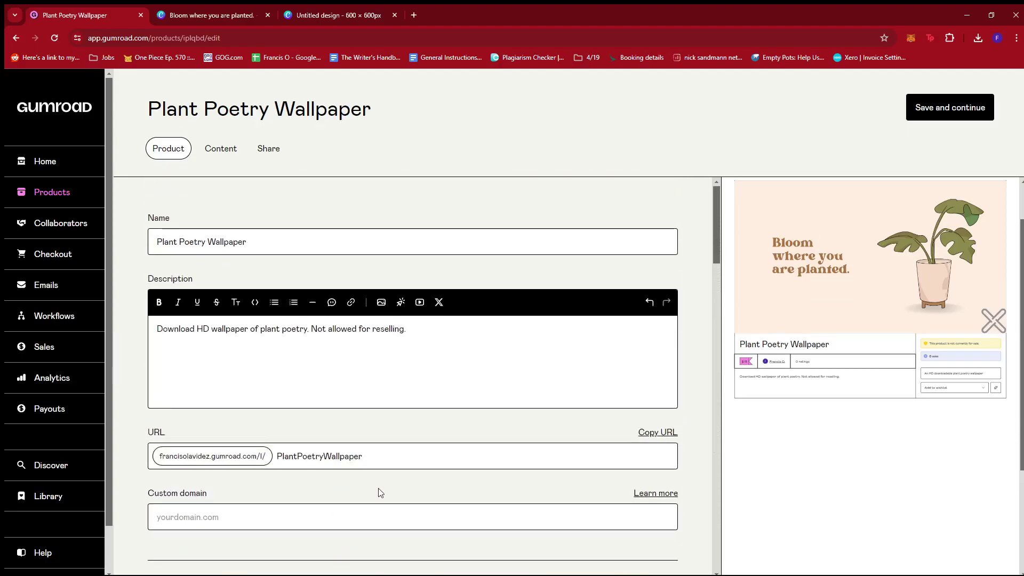
Step: Save the product details and insert the Bloom wallpaper image into the Content editor
left_click(944, 107)
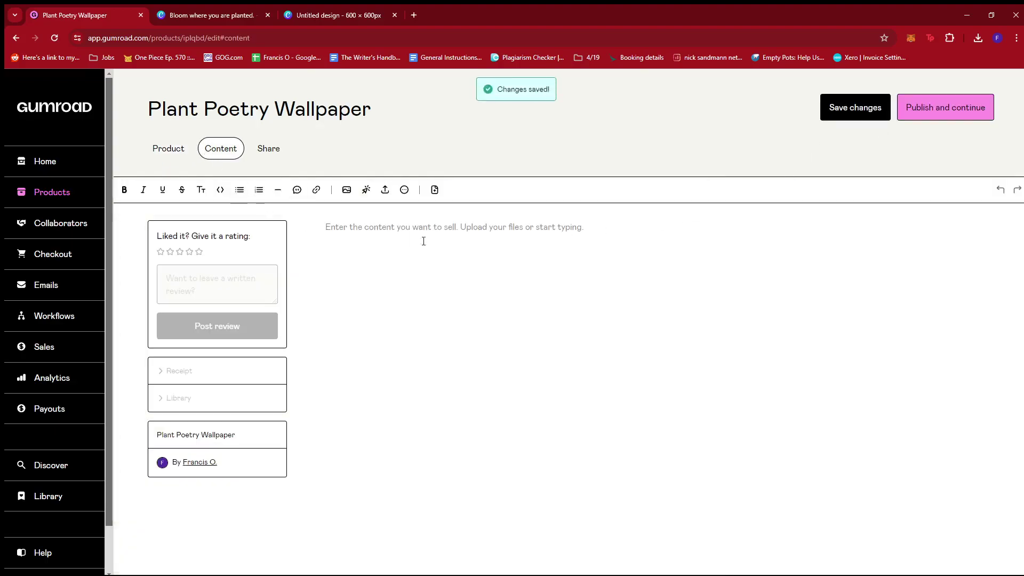
left_click(348, 191)
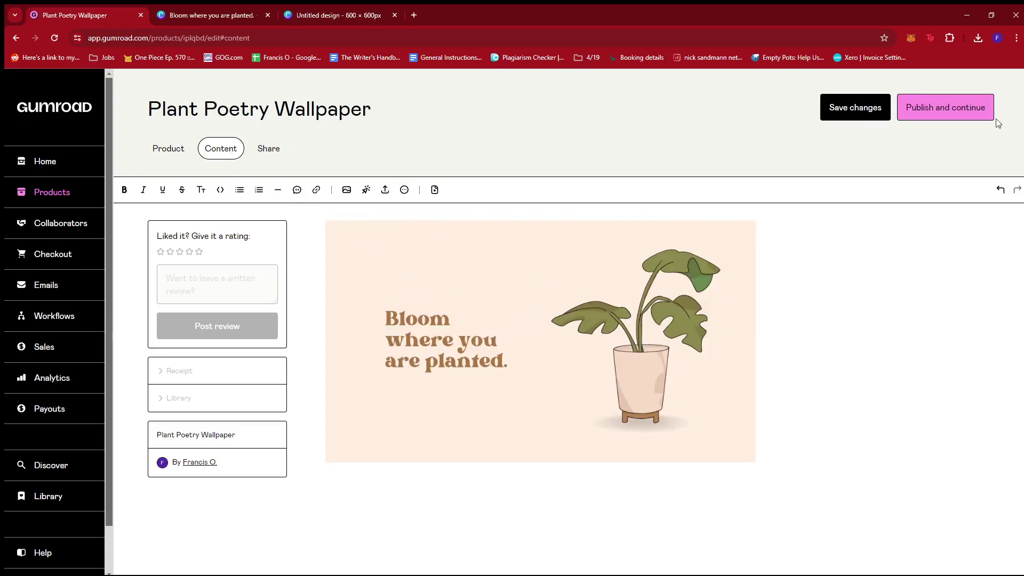
Step: Publish the Plant Poetry Wallpaper product
left_click(945, 110)
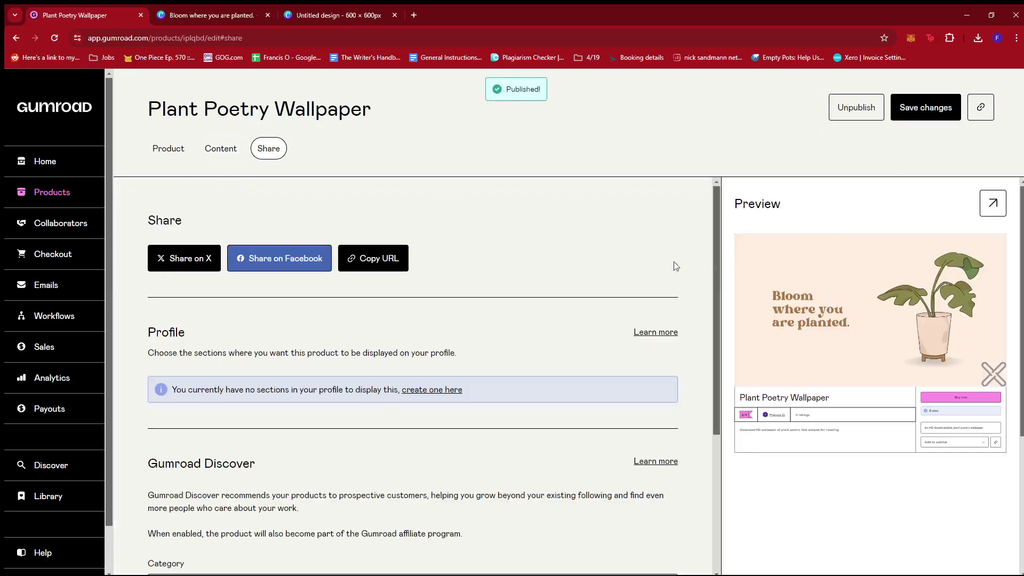
scroll(395, 285, "down", 3)
scroll(433, 281, "up", 3)
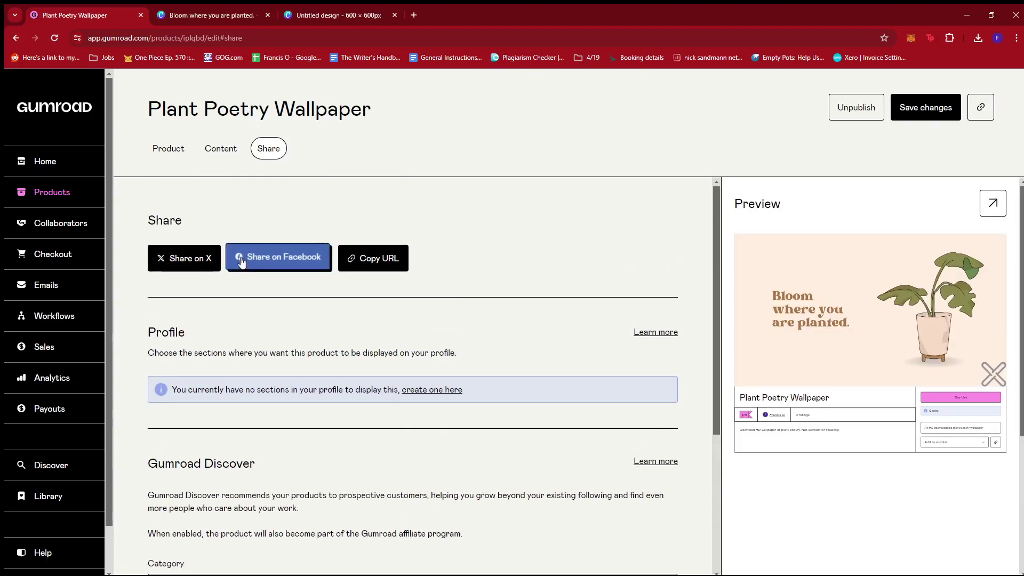
scroll(595, 261, "down", 3)
scroll(592, 277, "down", 1)
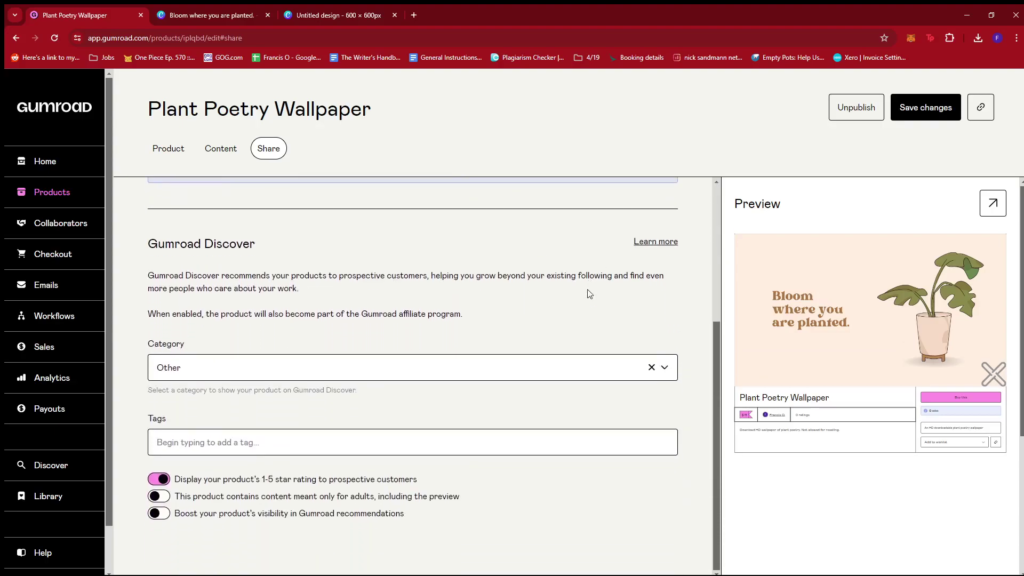
Step: Set the product category to Design > Wallpapers
left_click(665, 368)
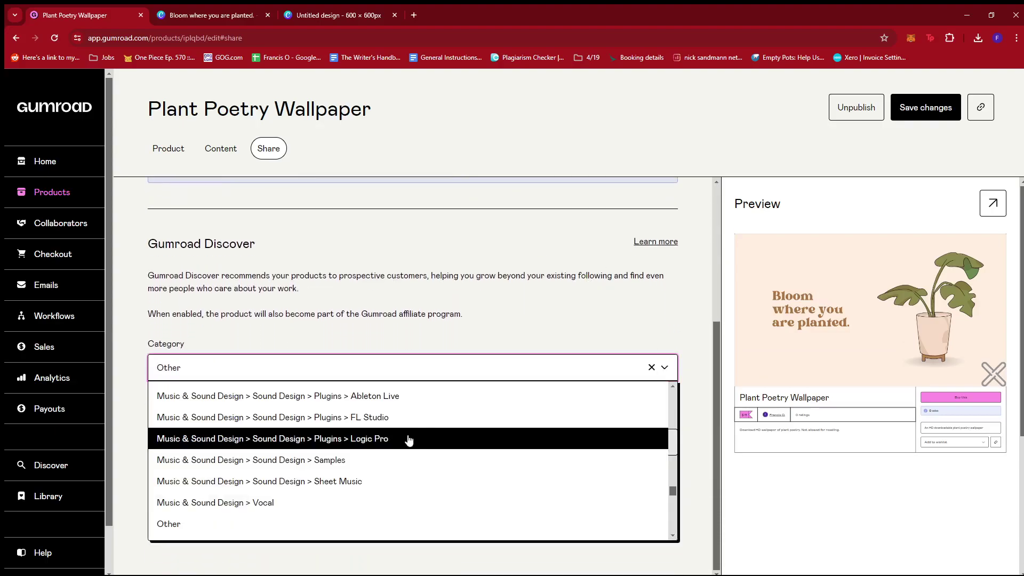
type("Wa")
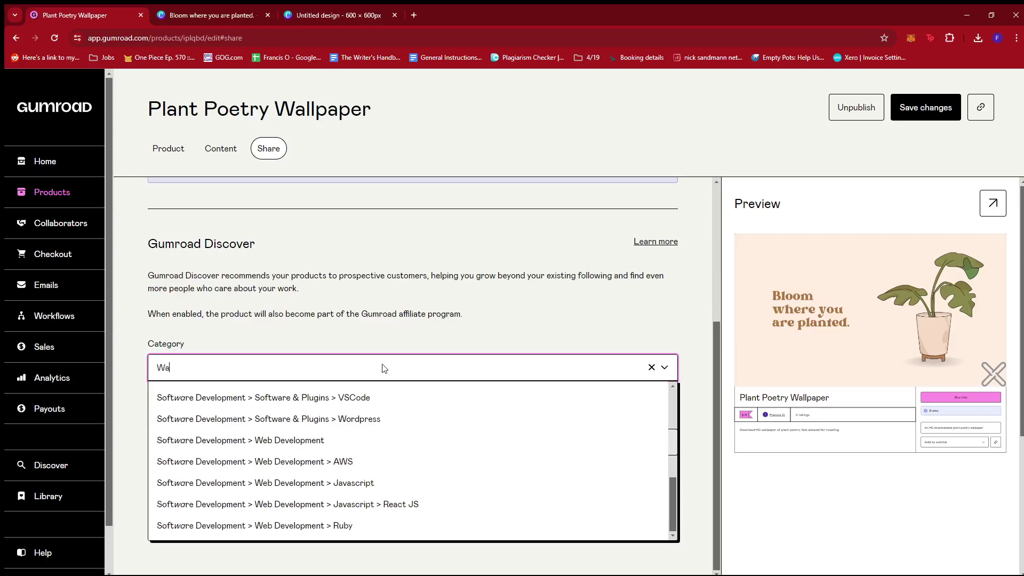
type("llp")
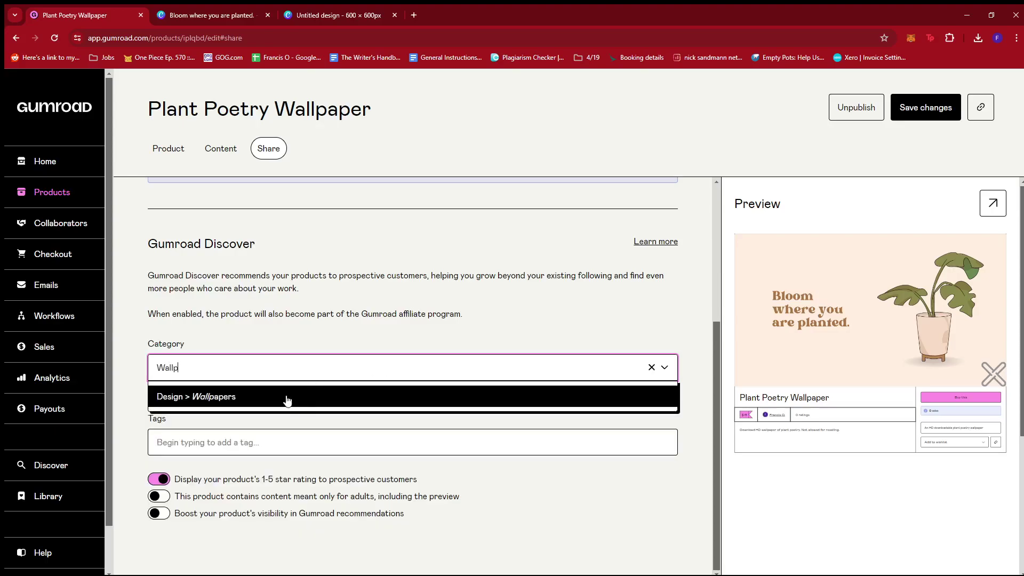
left_click(286, 397)
left_click(283, 448)
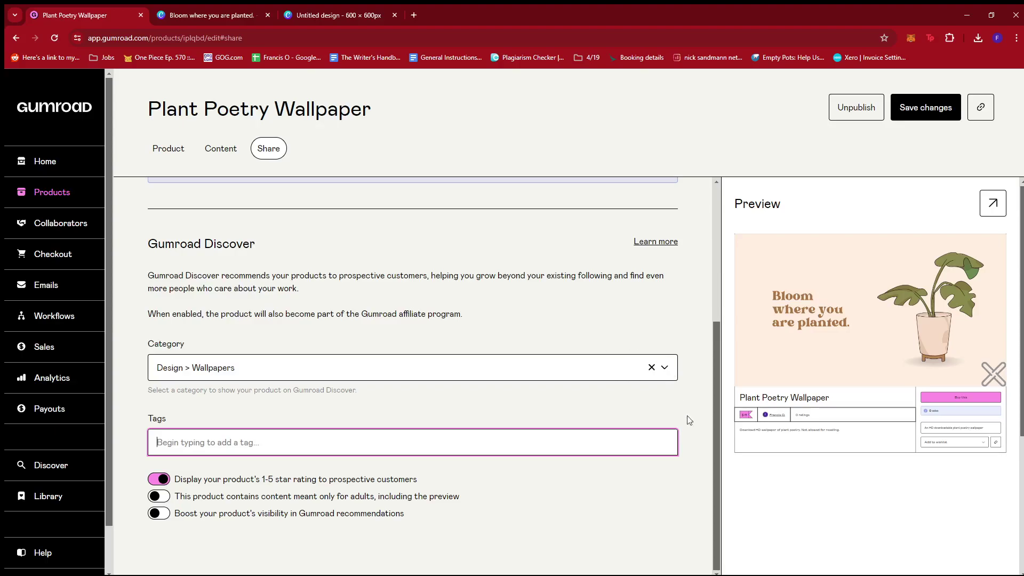
Step: Mark the product as adult content and save the share settings
left_click(660, 497)
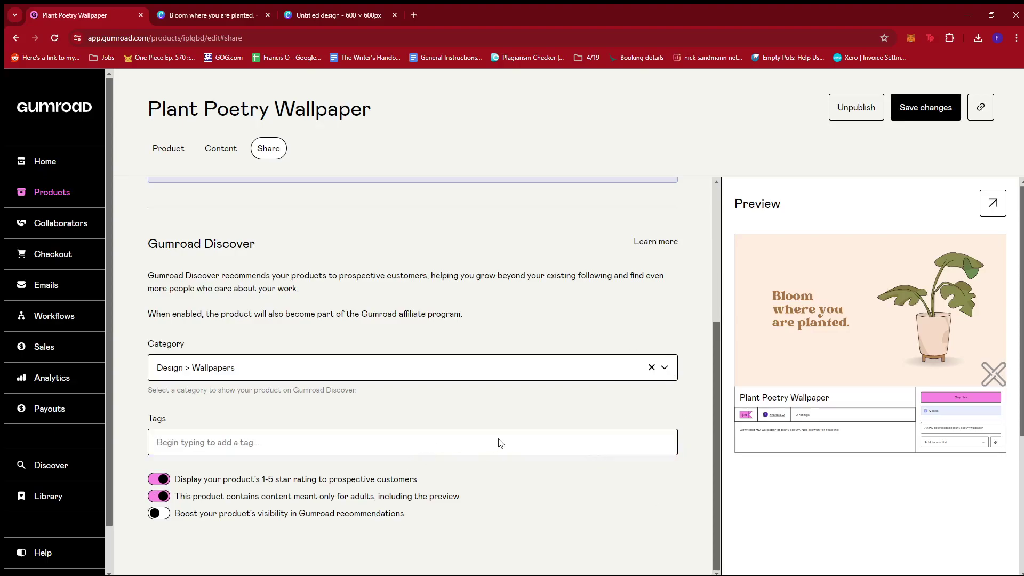
scroll(493, 445, "up", 4)
scroll(495, 449, "down", 4)
scroll(800, 214, "up", 4)
left_click(936, 107)
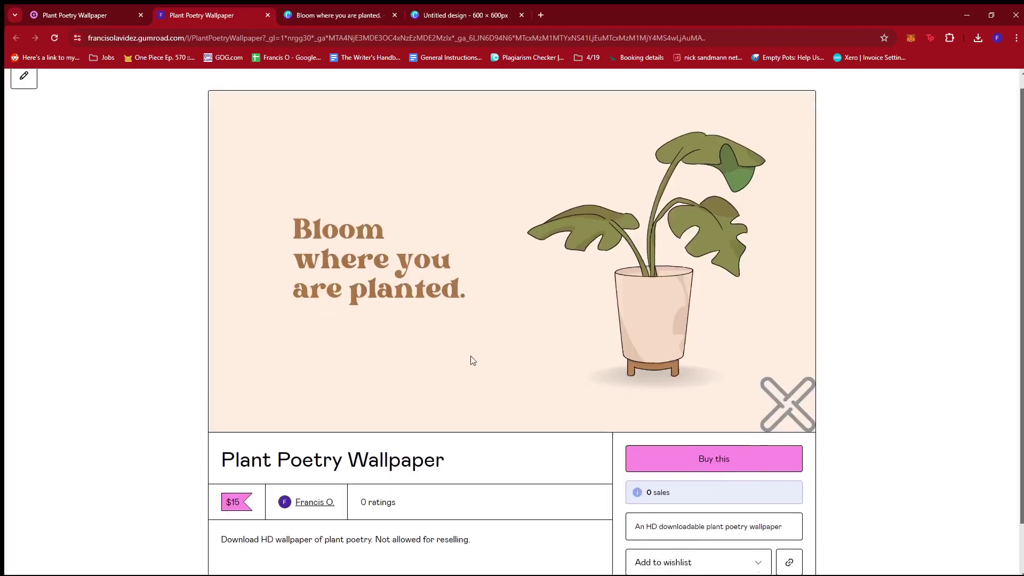
Step: Review the live Plant Poetry Wallpaper page at $15 and start buying it
scroll(432, 416, "down", 1)
scroll(613, 405, "up", 1)
scroll(641, 403, "down", 1)
scroll(475, 380, "up", 1)
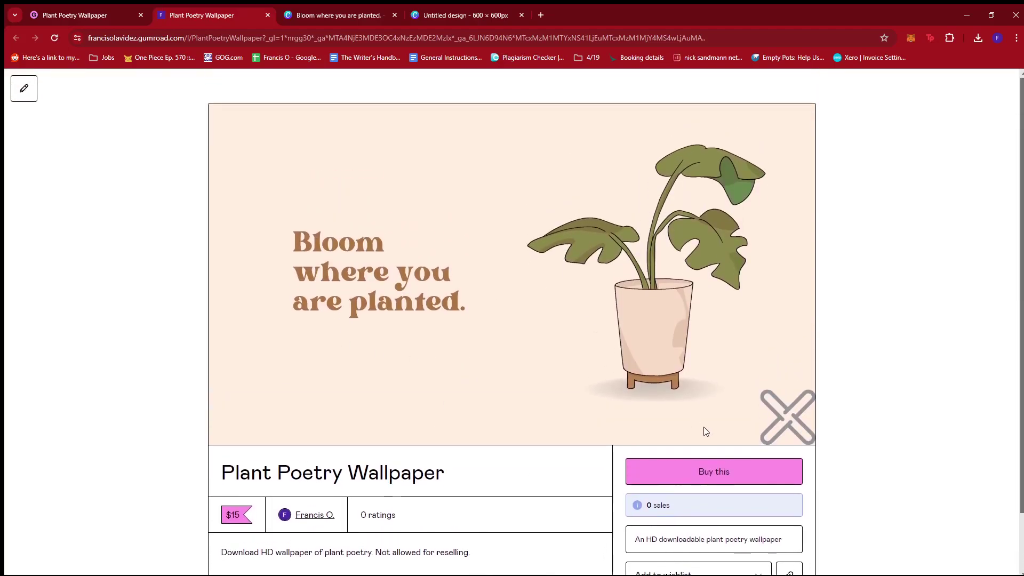
scroll(704, 428, "down", 1)
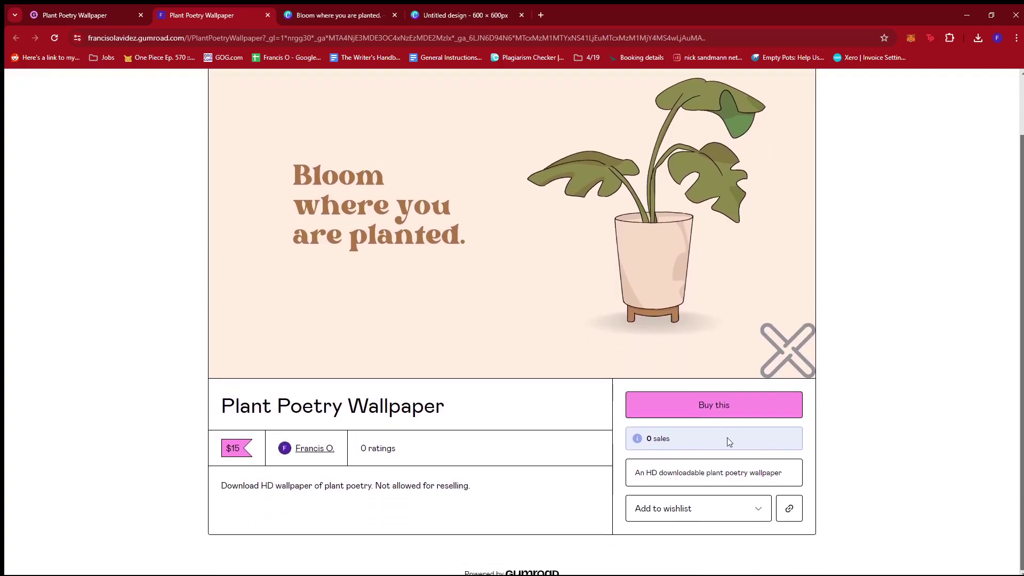
left_click(709, 407)
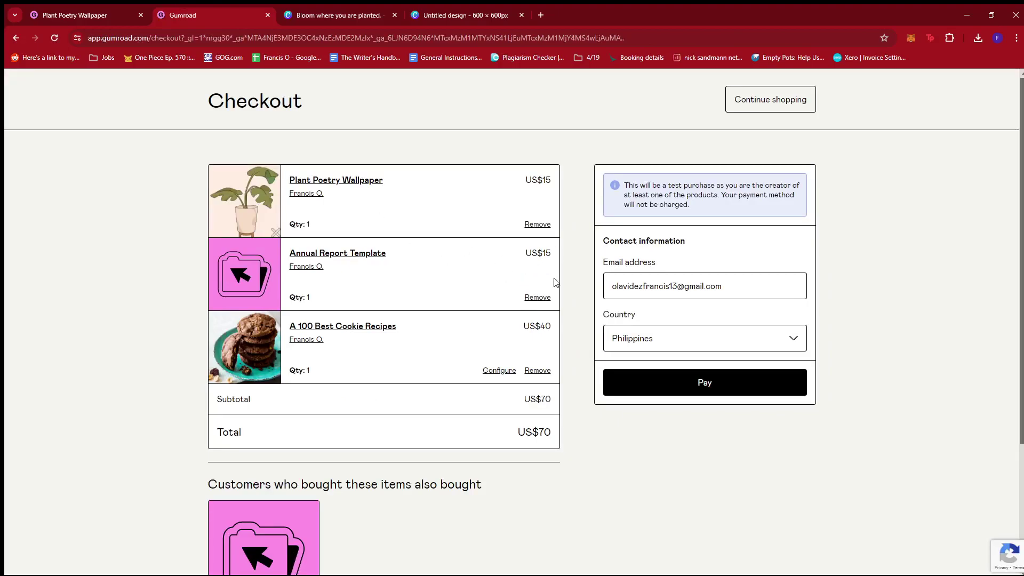
Step: Remove Annual Report Template and A 100 Best Cookie Recipes, leaving the wallpaper at US$15
left_click(538, 298)
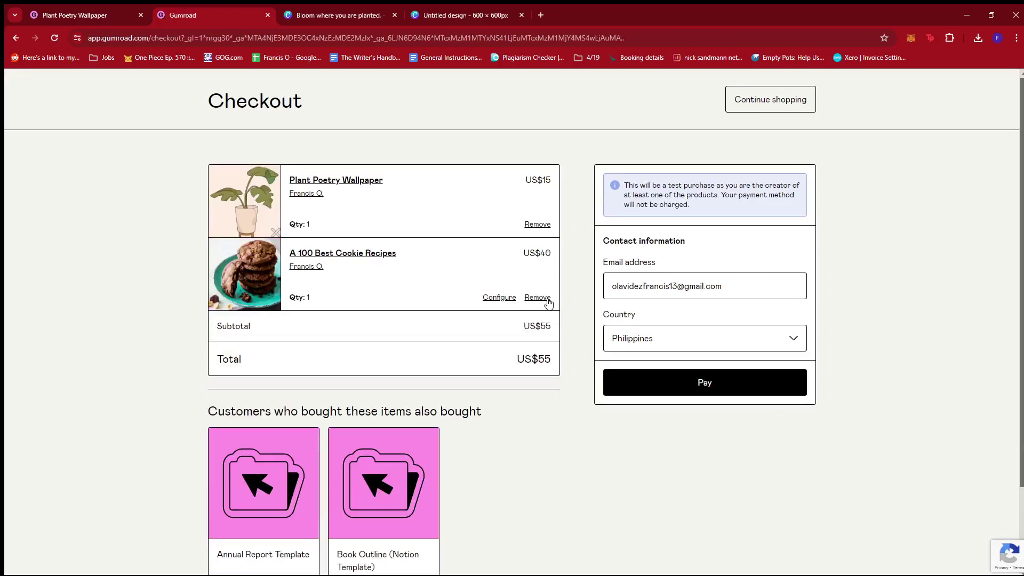
left_click(547, 300)
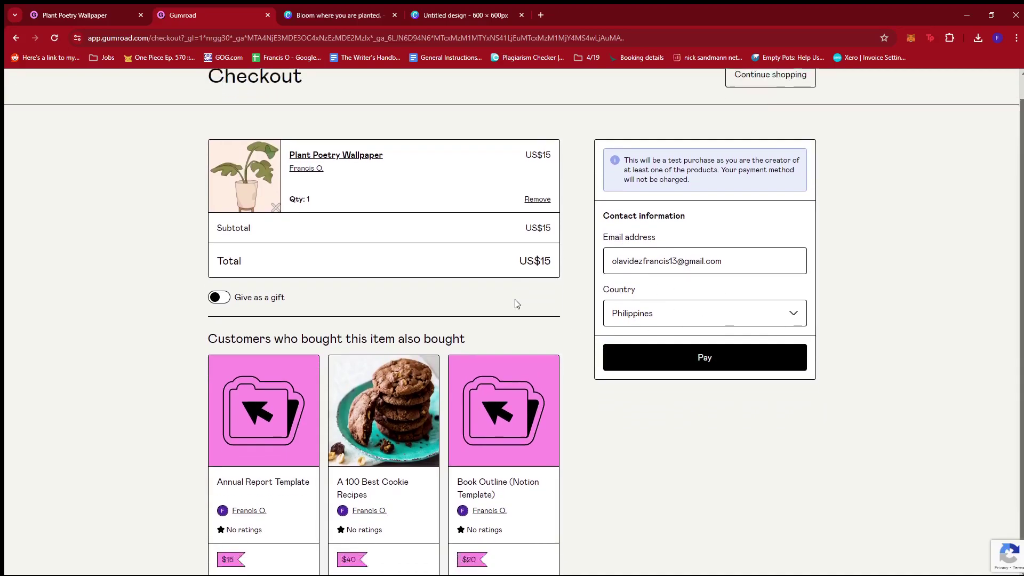
scroll(514, 299, "down", 1)
scroll(398, 300, "up", 1)
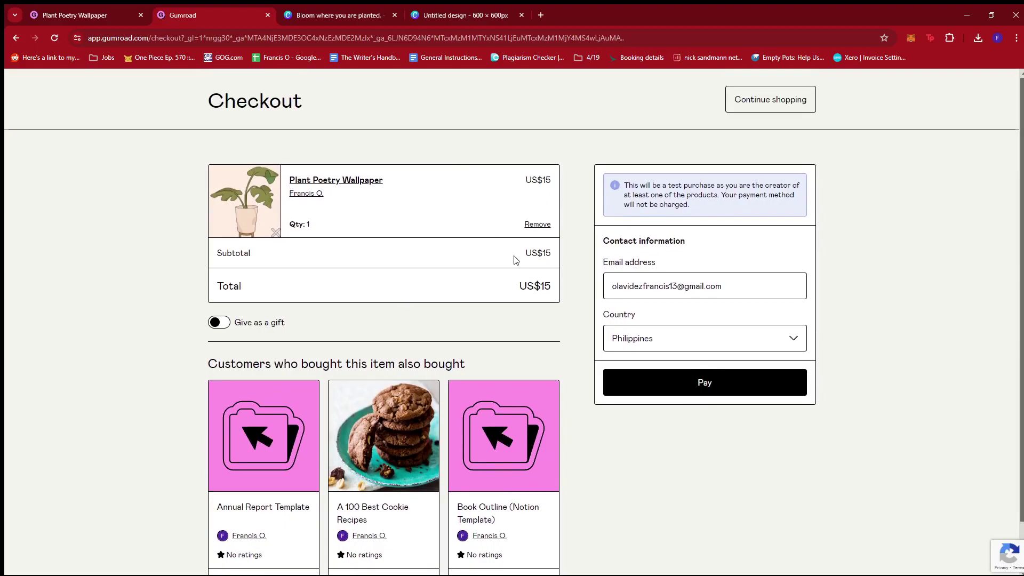